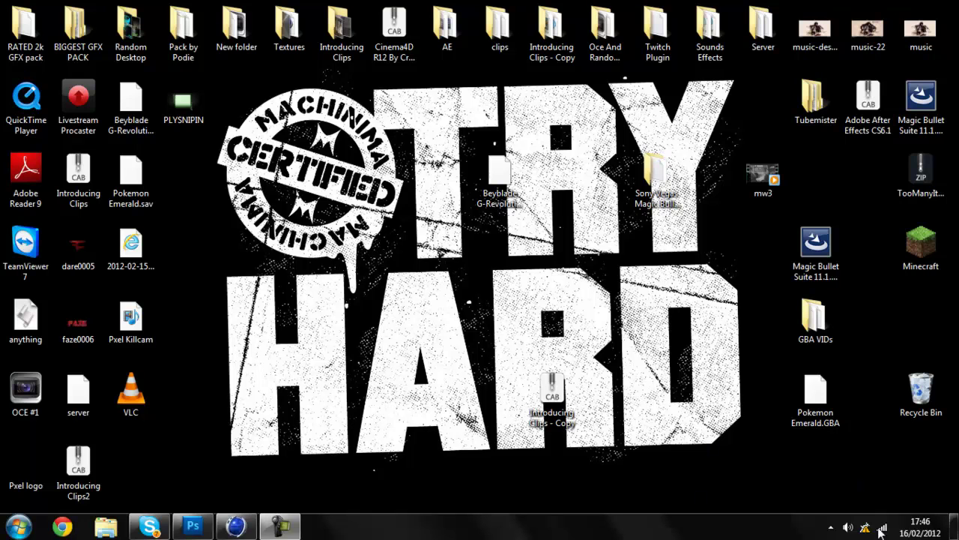
Open the faze0006 image from the desktop to examine the shattered text render, and close the viewer.
double_click(75, 330)
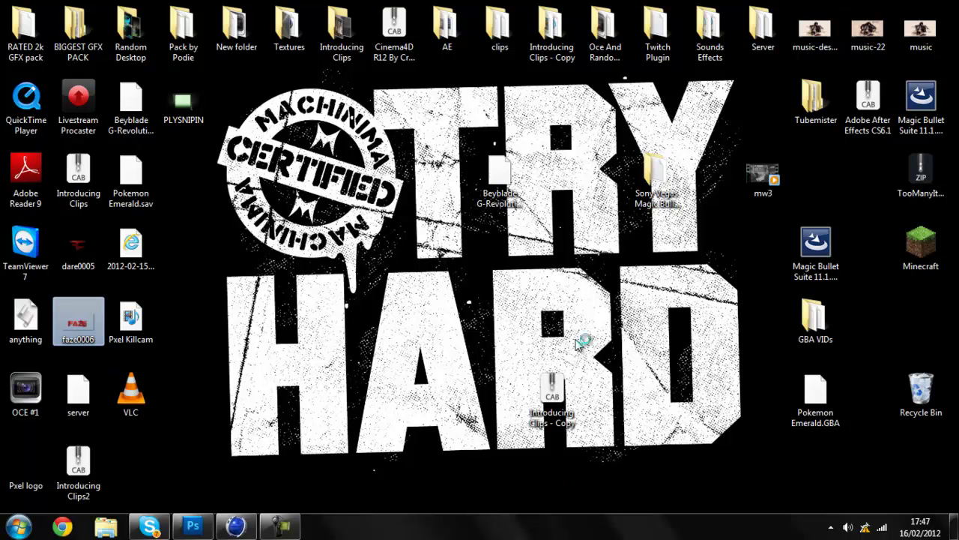
click(210, 437)
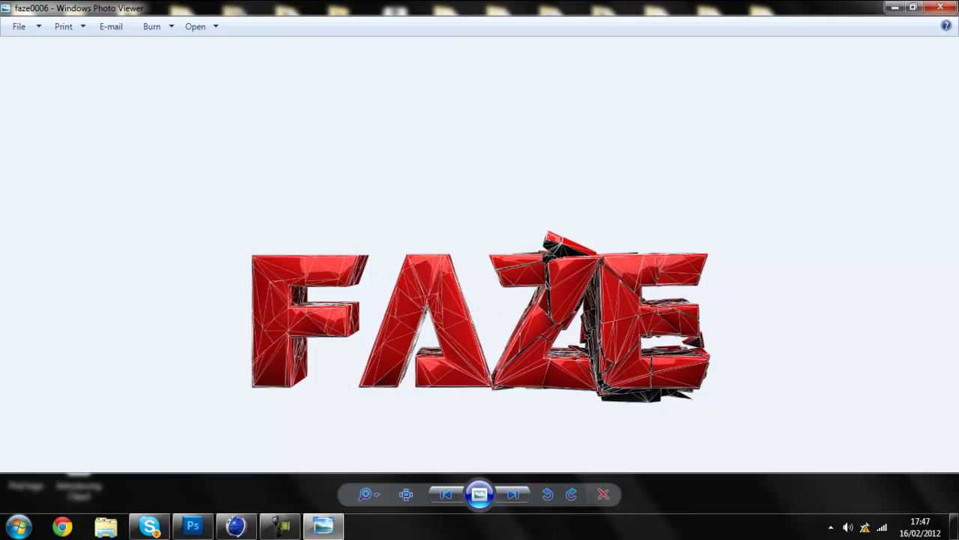
click(956, 8)
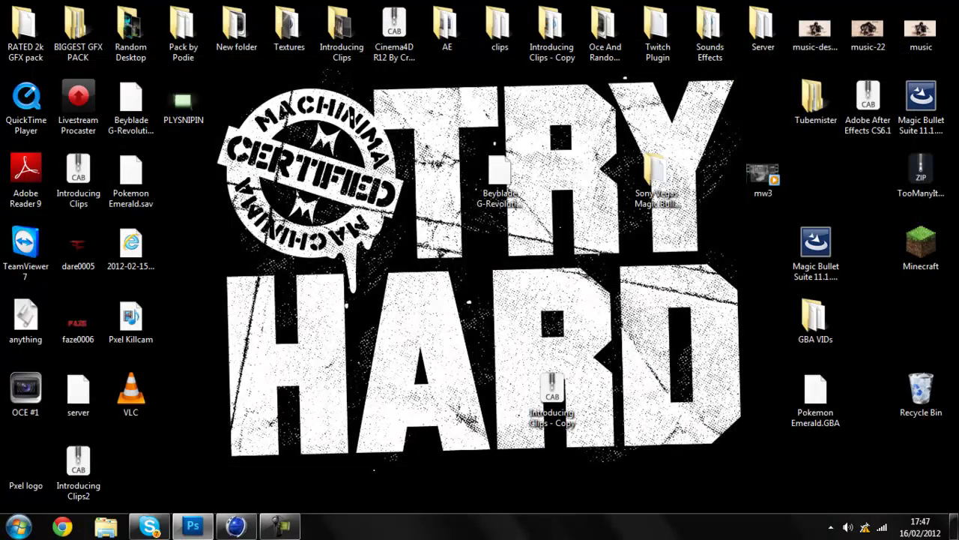
Switch to CINEMA 4D with the Lightstudio by Eraah.c4d scene open.
click(281, 525)
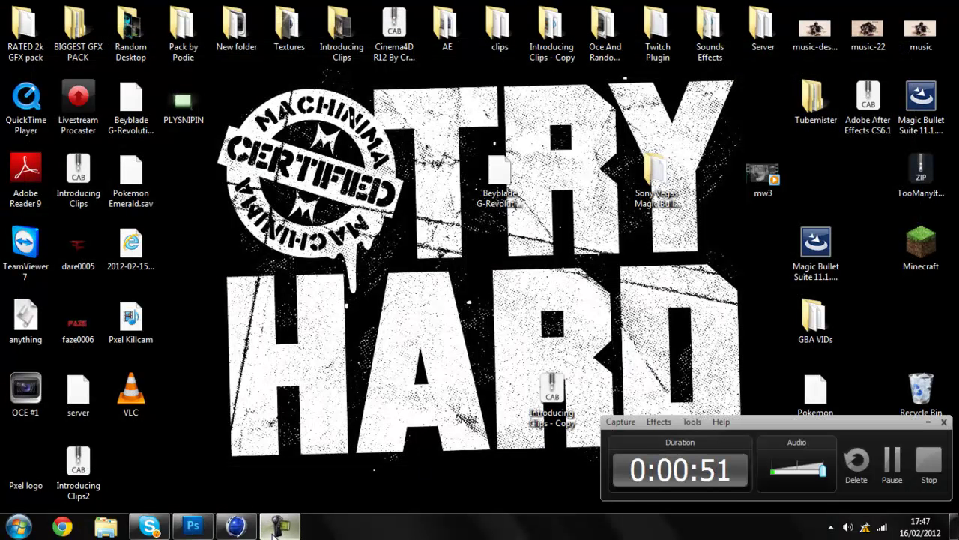
click(281, 524)
click(193, 526)
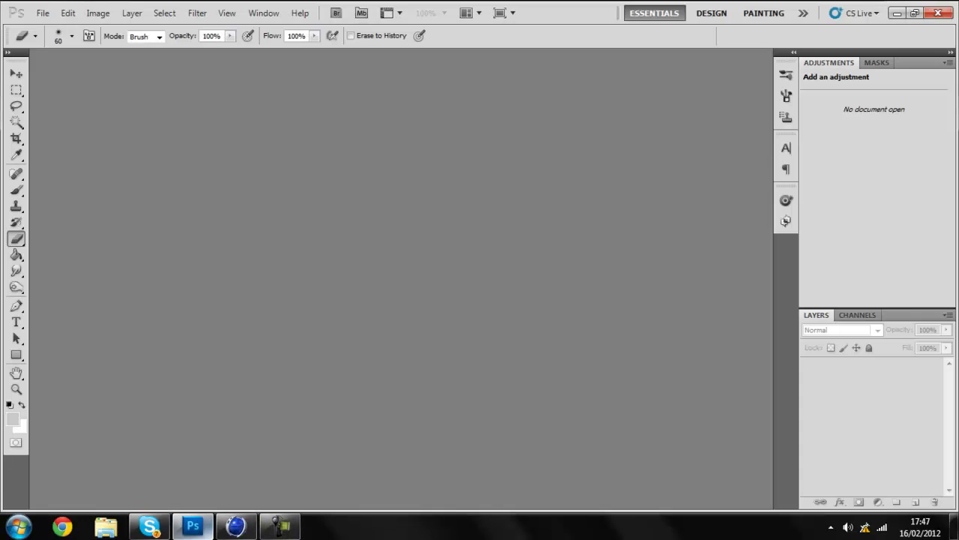
click(250, 528)
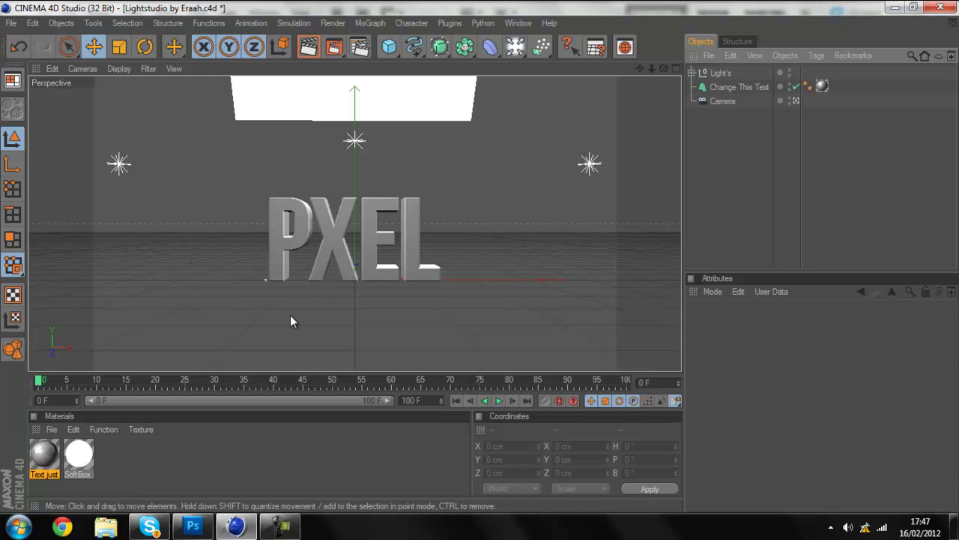
Remove the existing material tag from the Change This Text object.
click(749, 87)
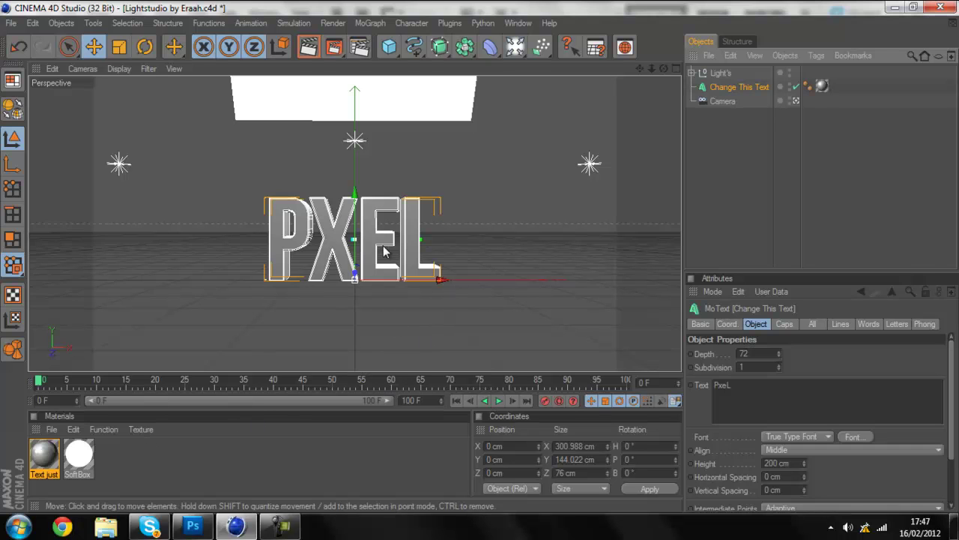
double_click(741, 387)
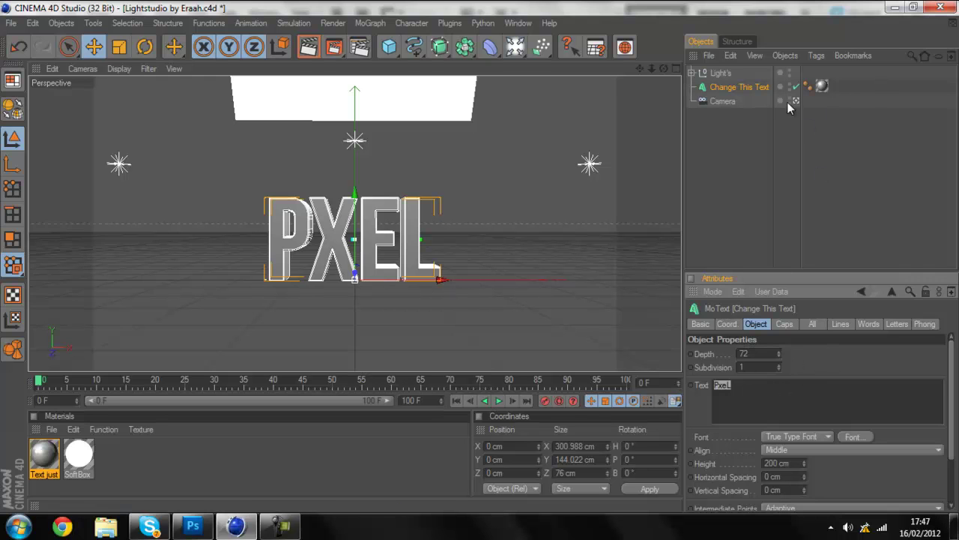
click(822, 87)
key(Delete)
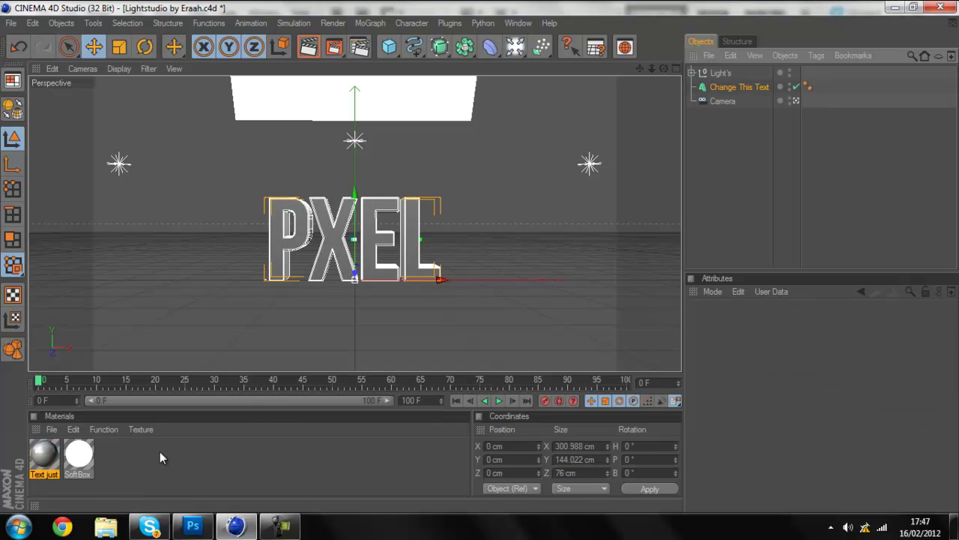
Set the colour of the "Text just change colour" material to pure red, RGB 255, 0, 0.
double_click(41, 454)
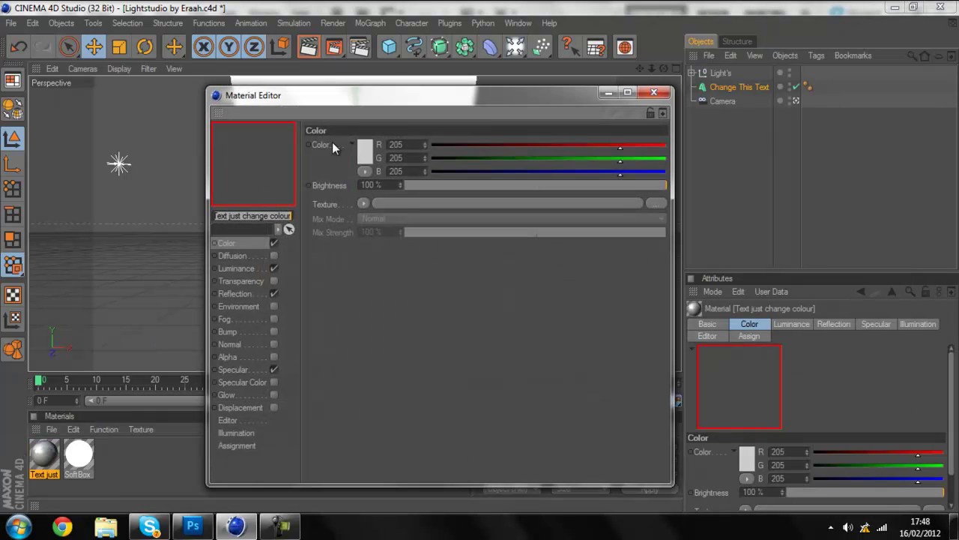
click(367, 154)
drag(371, 153, 442, 51)
click(363, 222)
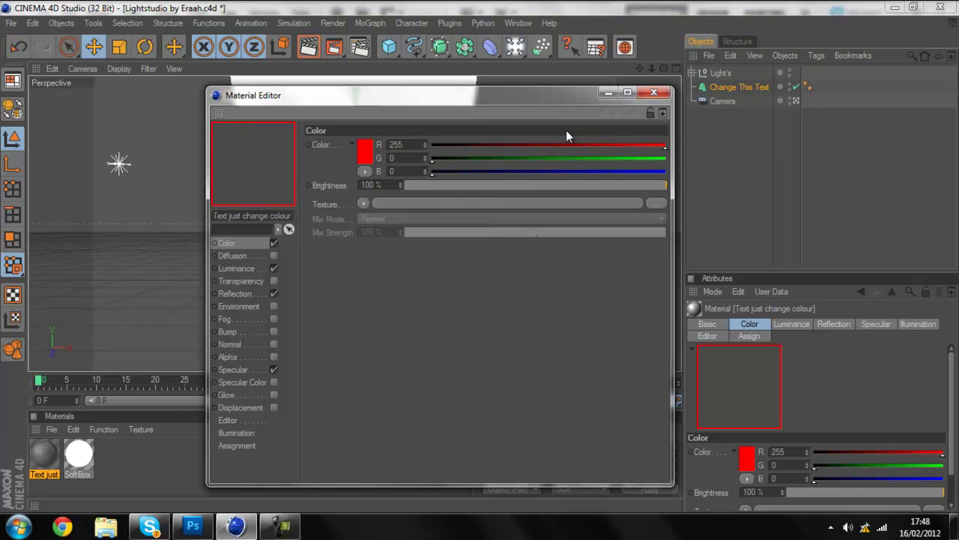
click(653, 93)
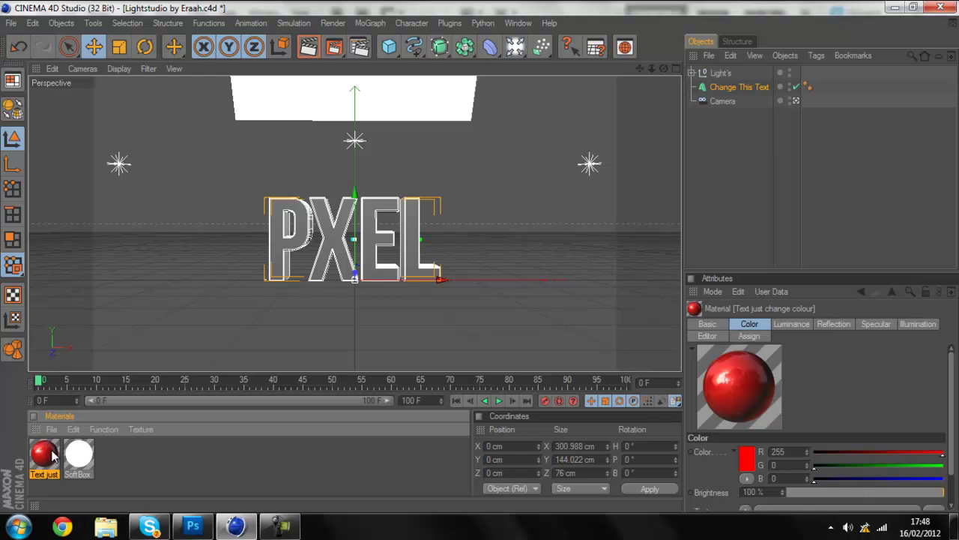
Duplicate the red text material and set the colour of one copy to black, RGB 0, 0, 0.
key(ctrl+c)
key(ctrl+v)
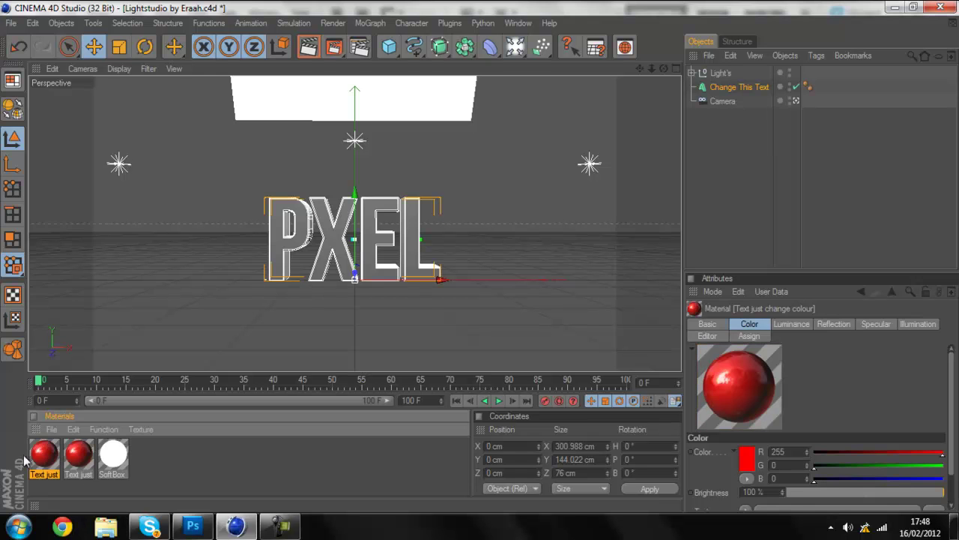
double_click(44, 460)
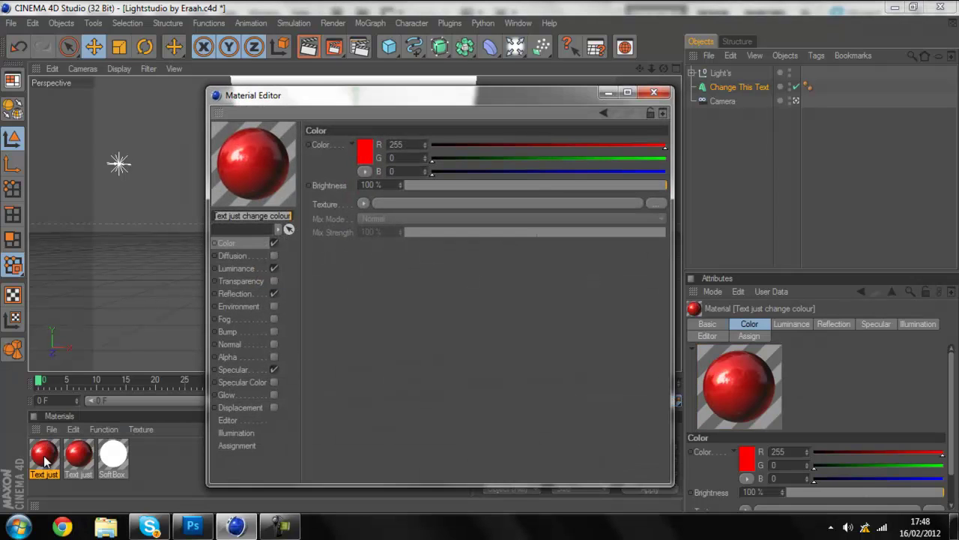
click(367, 149)
drag(370, 119, 375, 168)
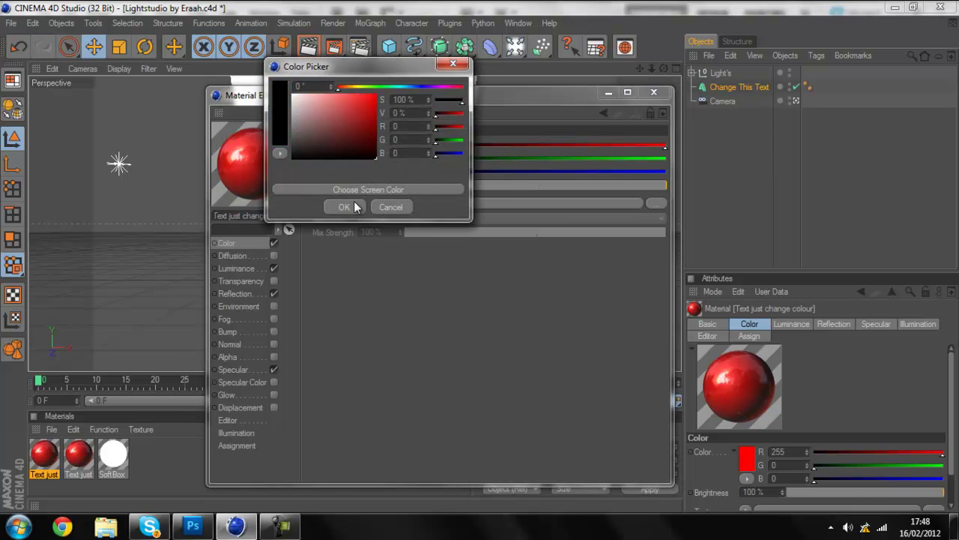
click(351, 209)
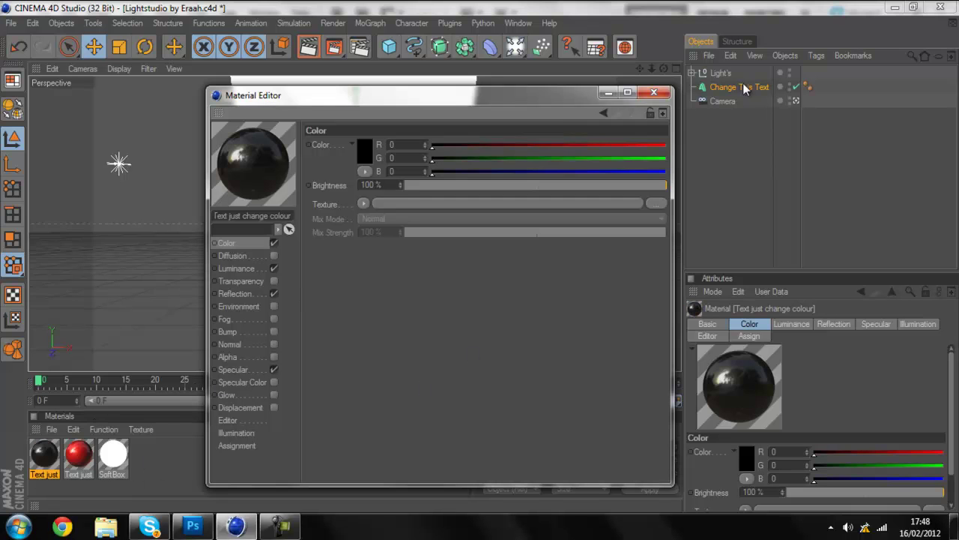
click(653, 94)
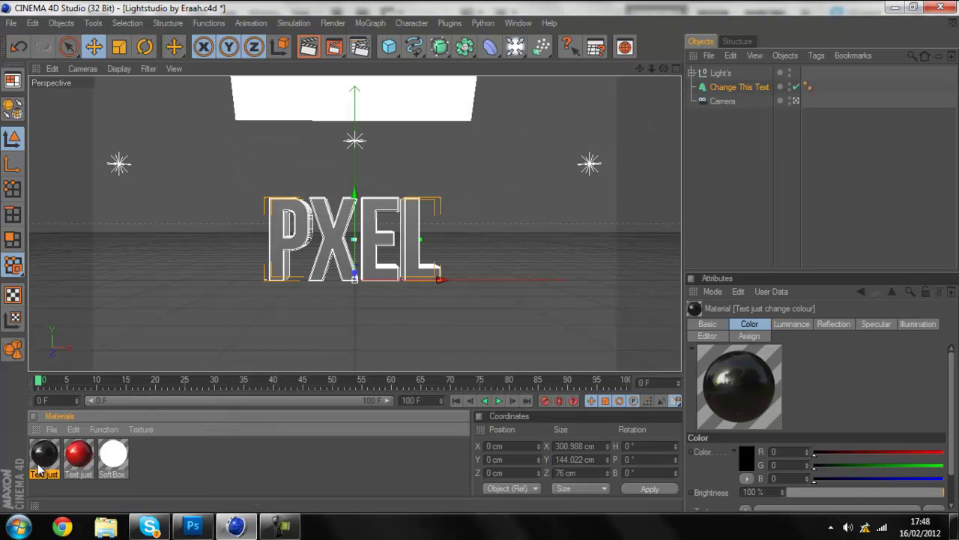
Apply the black and red materials to the Change This Text object, placing the black tag directly before the red one.
drag(57, 463, 744, 78)
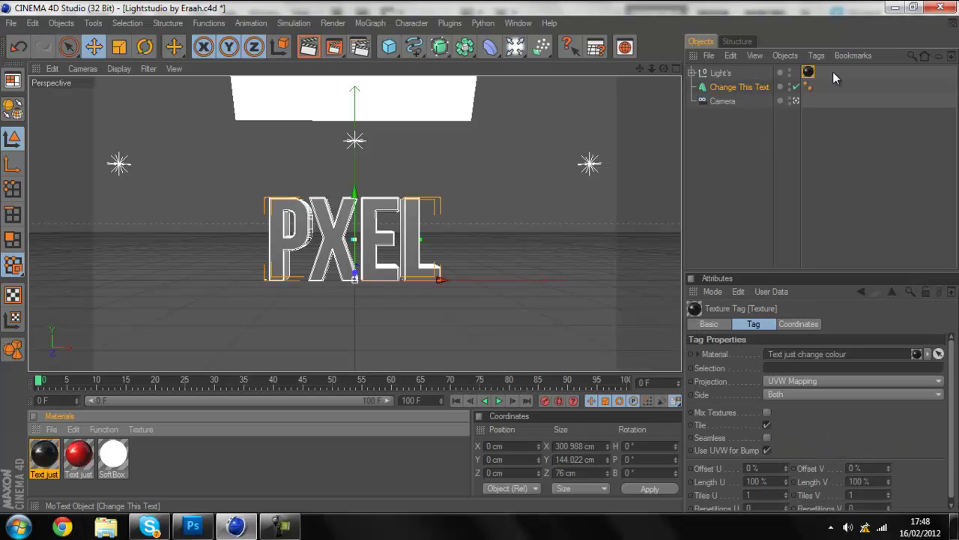
drag(808, 71, 746, 91)
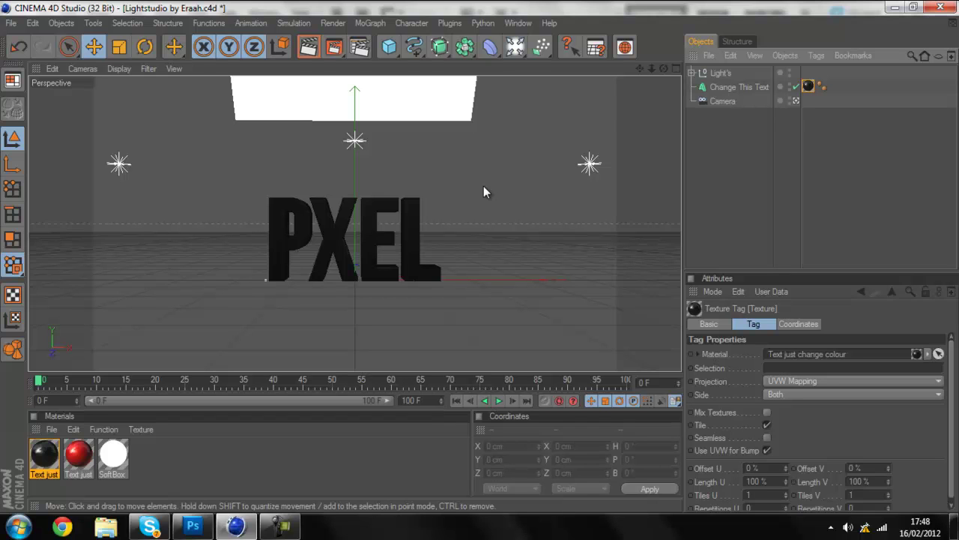
drag(84, 459, 718, 94)
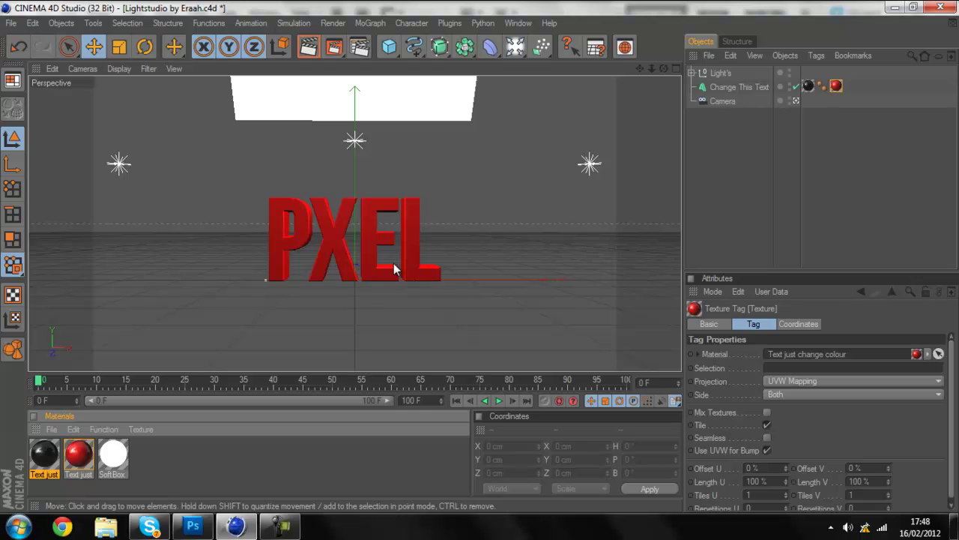
drag(806, 88, 844, 87)
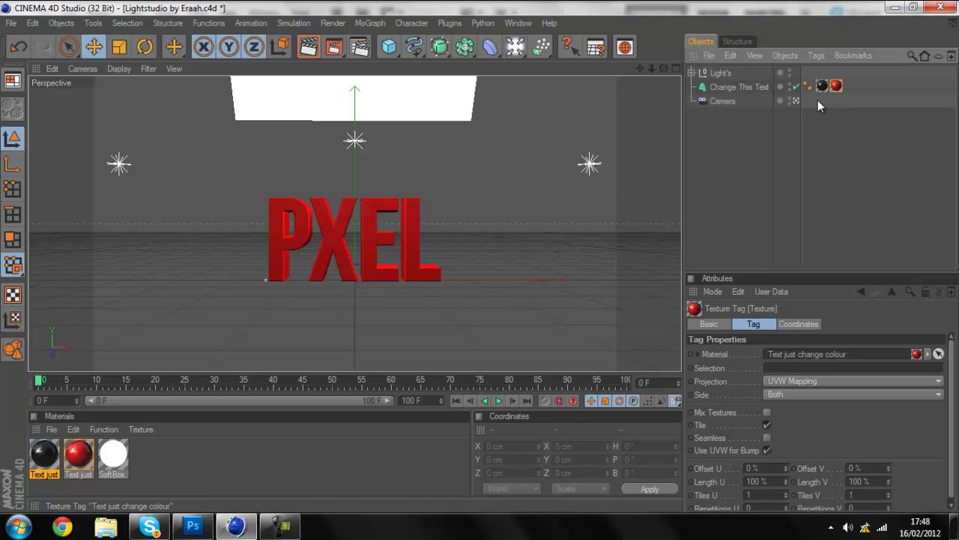
Open the Thrausi plugin and set the number of pieces to 70.
click(451, 24)
mouse_move(486, 78)
click(569, 79)
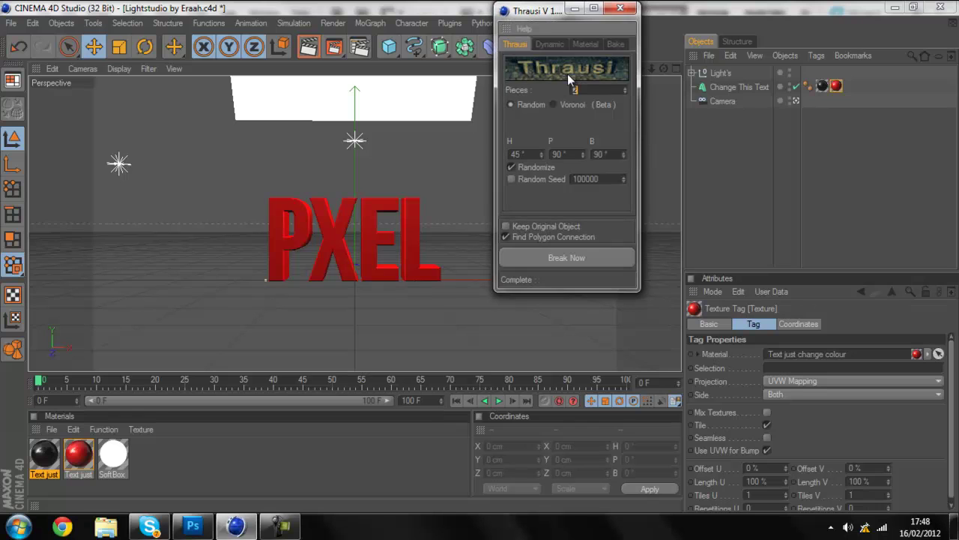
text(6)
key(BackSpace)
text(42)
click(625, 87)
click(625, 87)
click(625, 87)
click(625, 87)
click(625, 87)
click(625, 87)
scroll(629, 87, up, 10)
scroll(628, 88, up, 1)
Break the Change This Text object into pieces with Thrausi and close the plugin window.
click(573, 256)
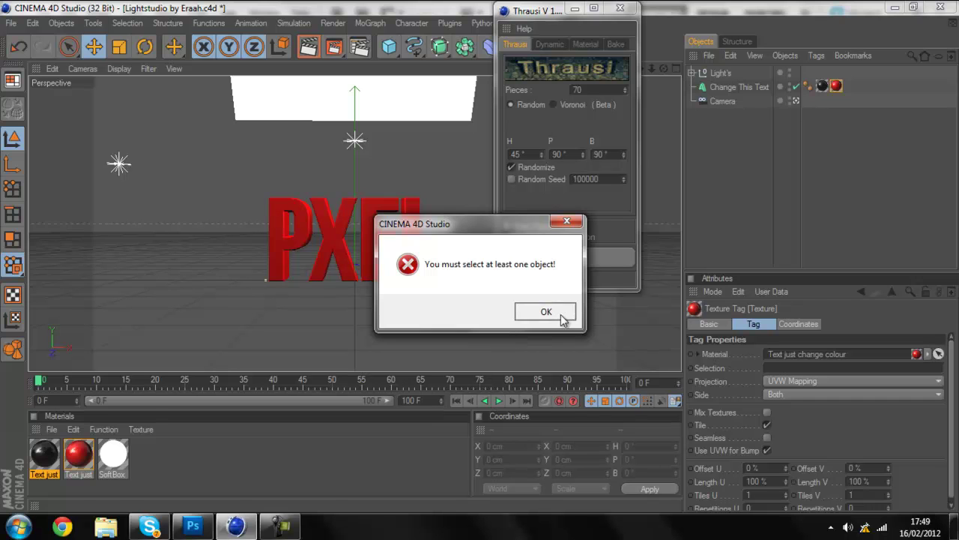
click(562, 315)
click(726, 90)
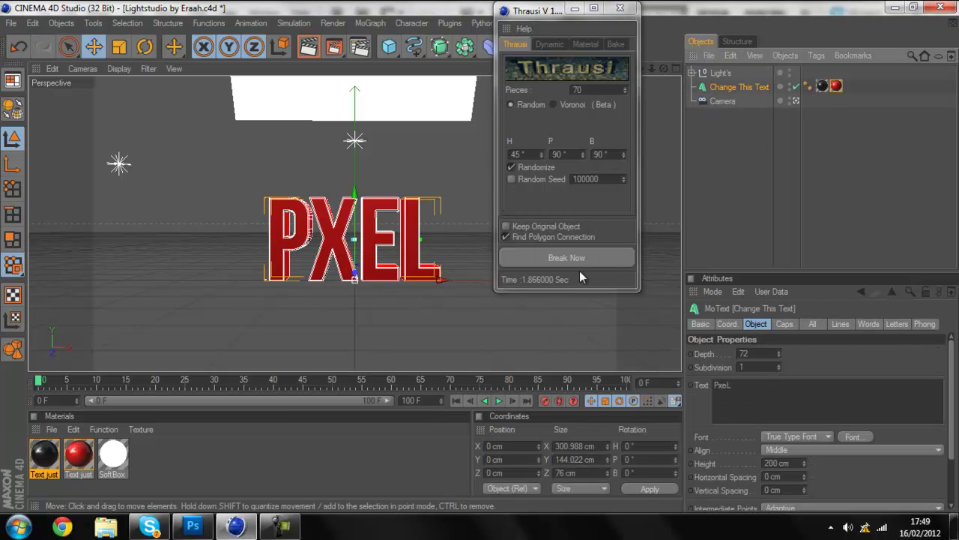
click(604, 257)
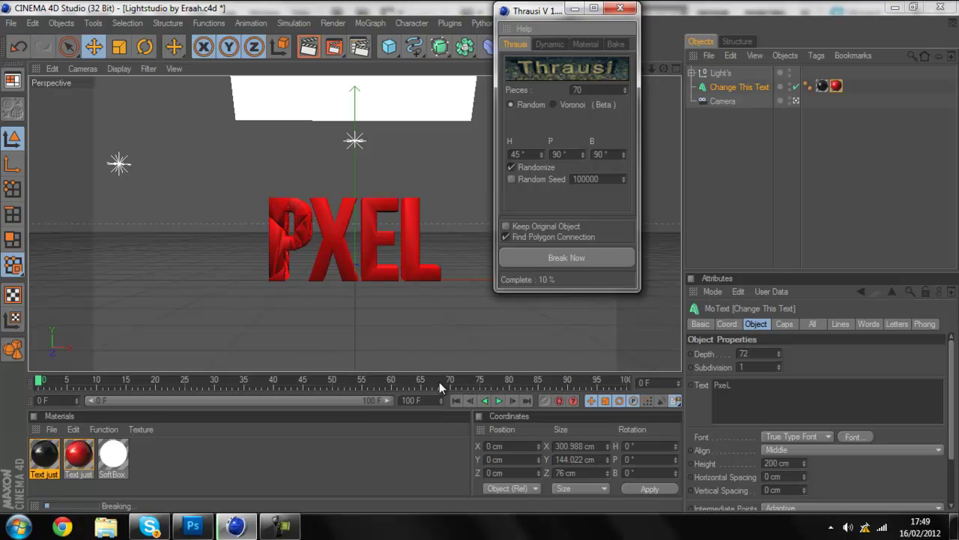
click(266, 531)
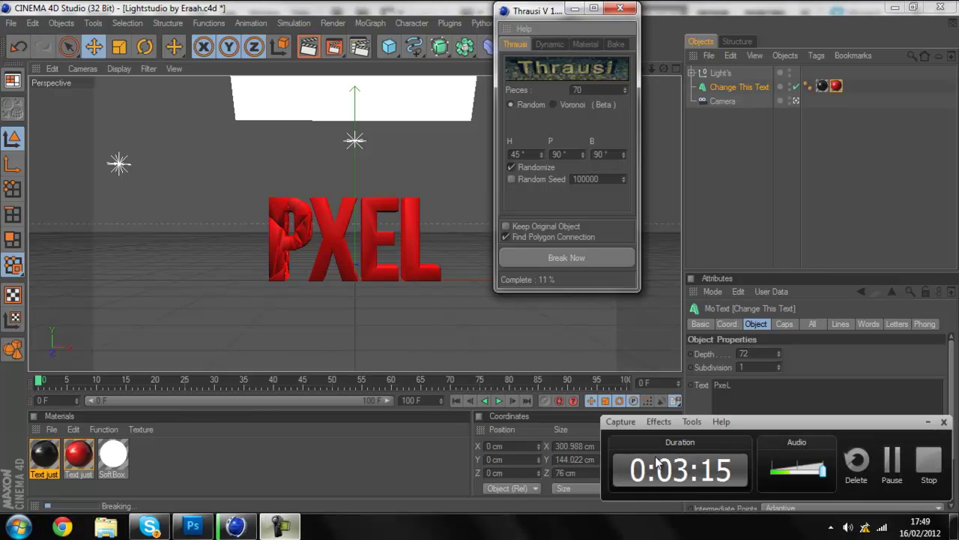
click(897, 469)
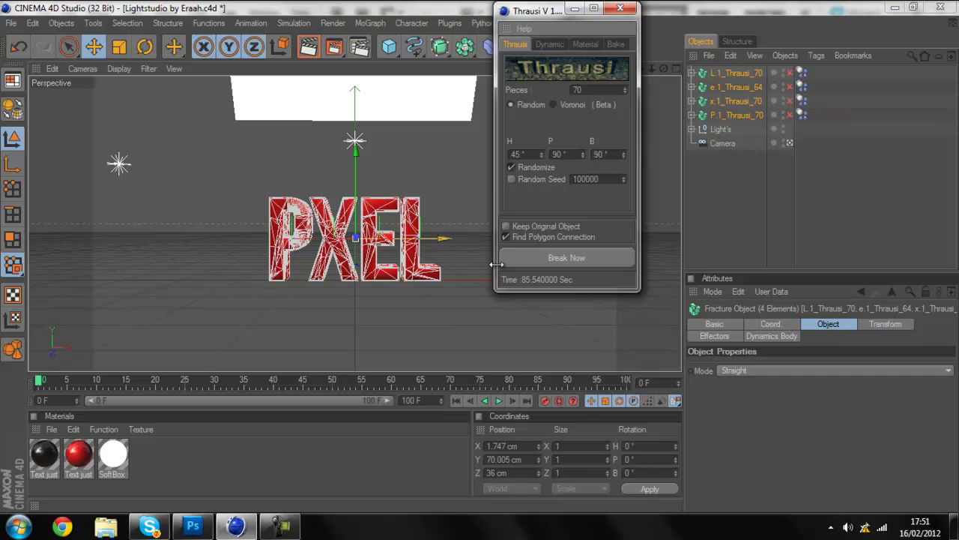
click(621, 9)
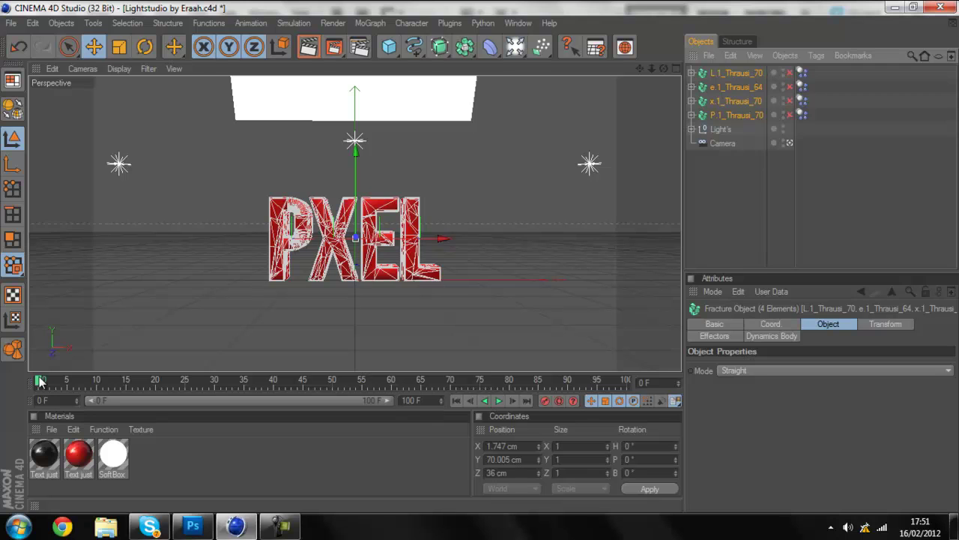
Advance the animation gradually to frame 12 so the fractured letters start falling apart.
drag(41, 378, 63, 382)
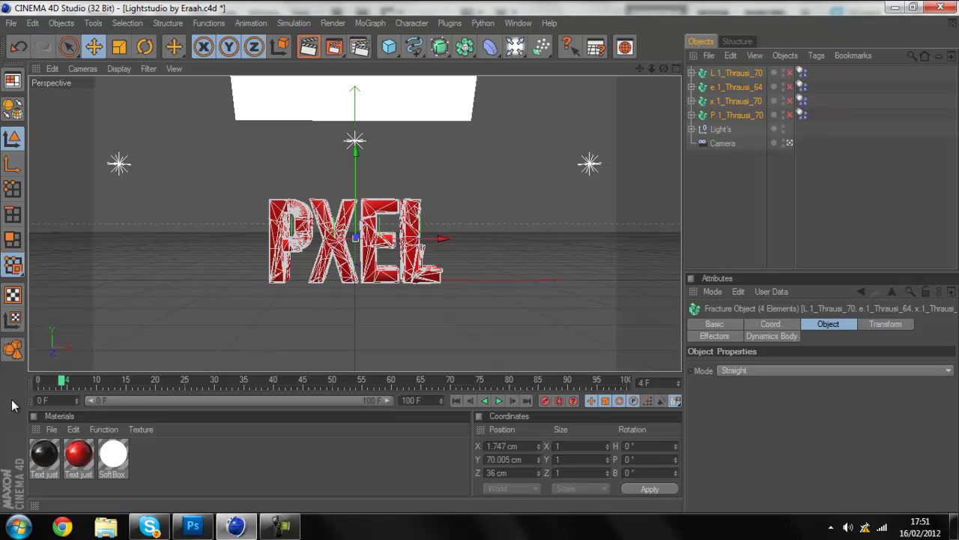
click(68, 382)
drag(68, 382, 77, 382)
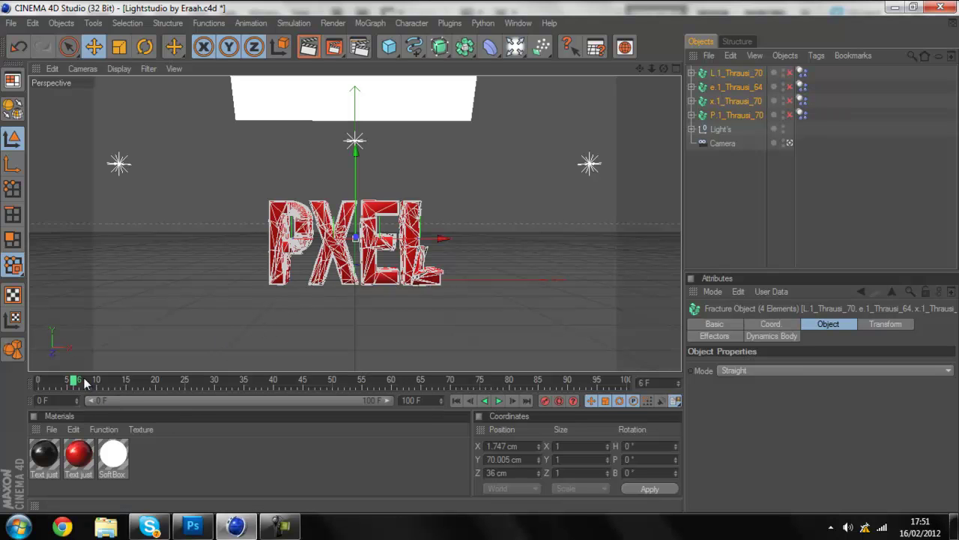
drag(82, 382, 92, 382)
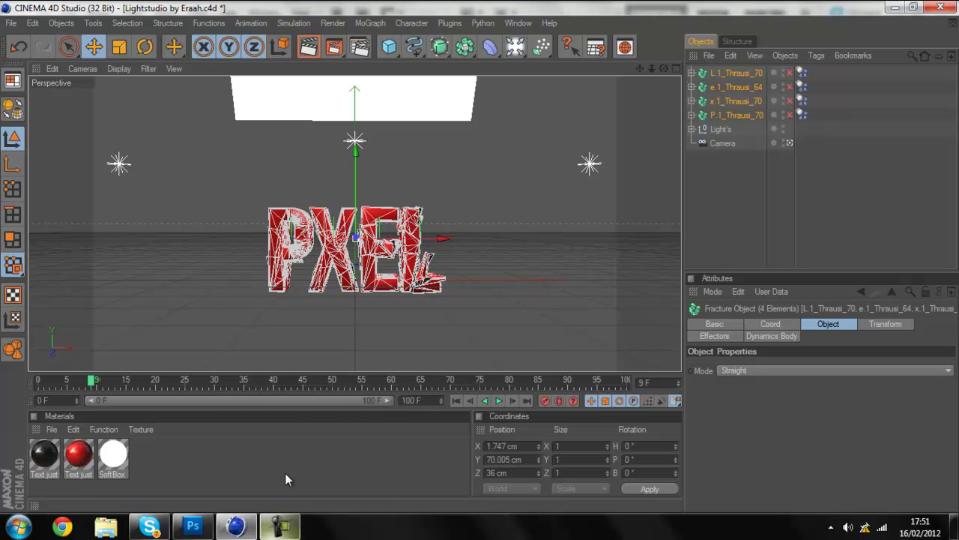
click(99, 382)
drag(103, 383, 109, 382)
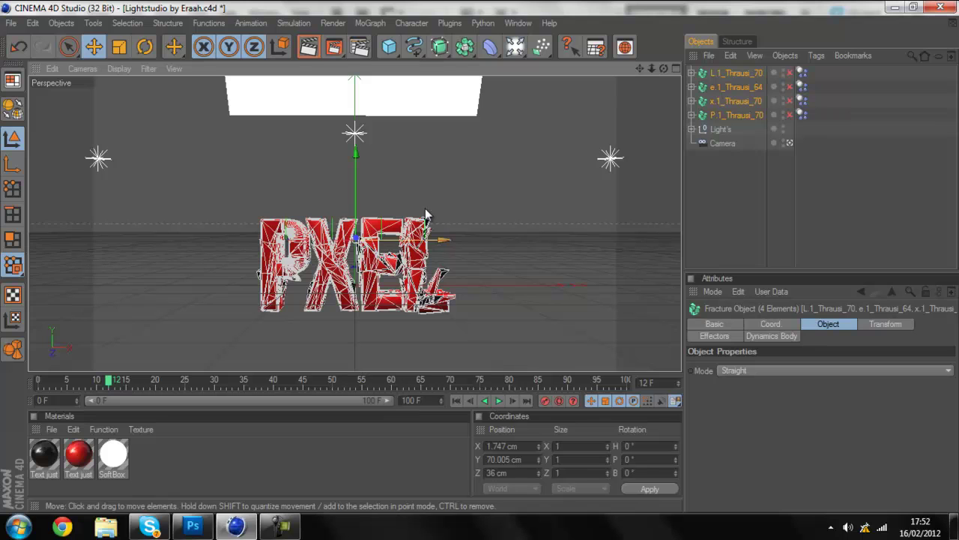
Render the shattered PXEL text in the perspective view.
click(310, 46)
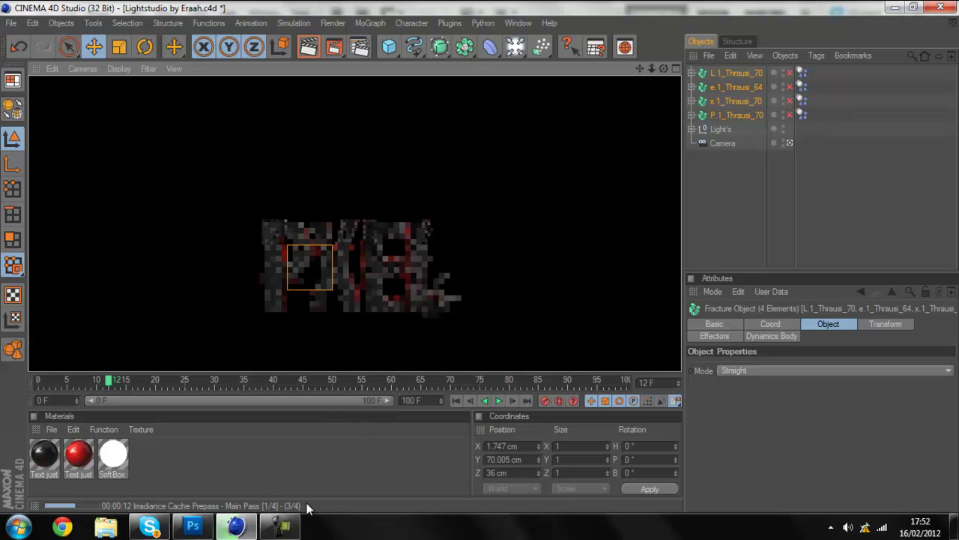
click(283, 526)
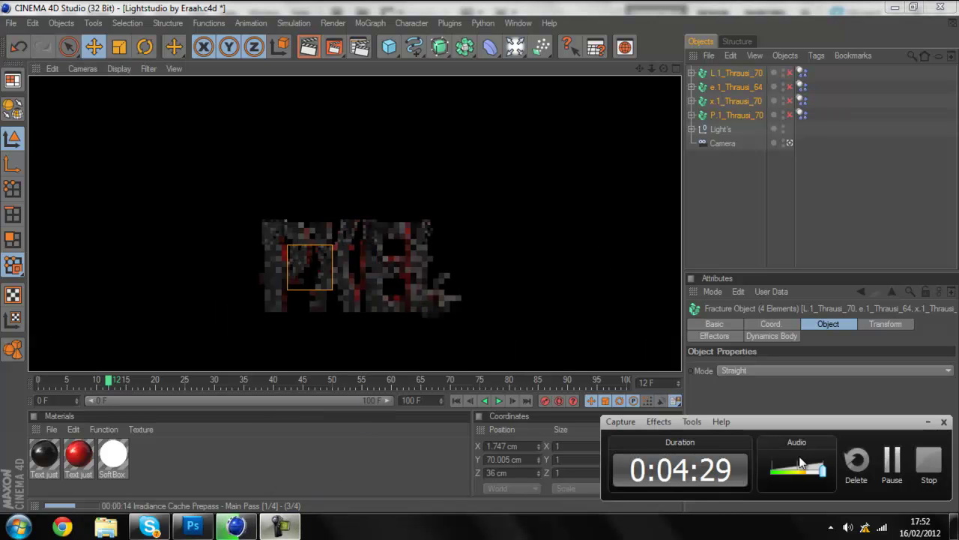
click(911, 462)
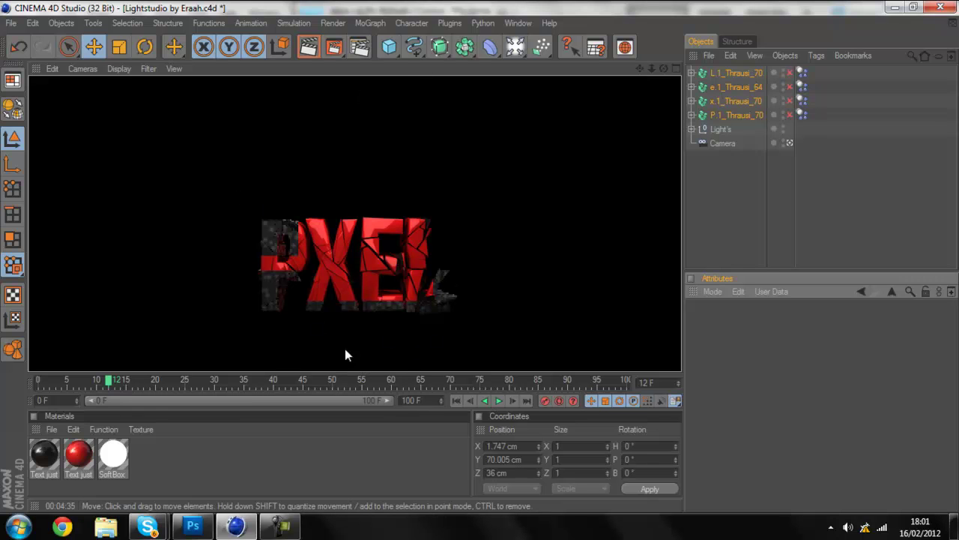
Add the Cel Renderer effect to the render settings and enable its Color option alongside Outline.
click(361, 47)
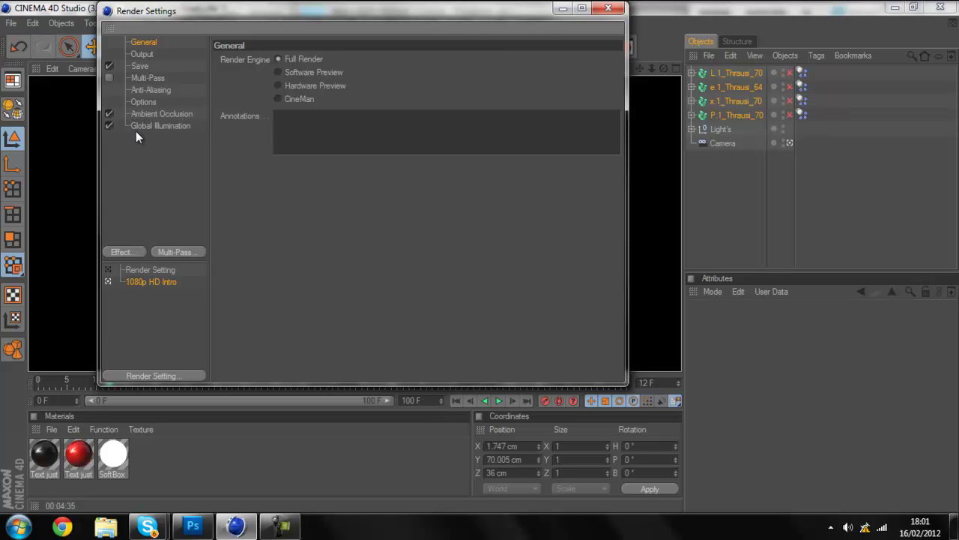
click(129, 252)
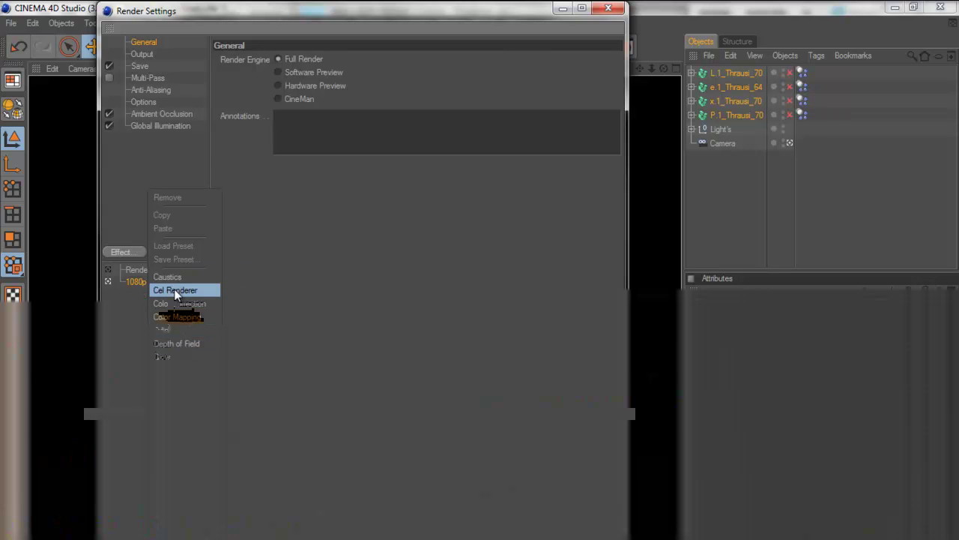
click(175, 292)
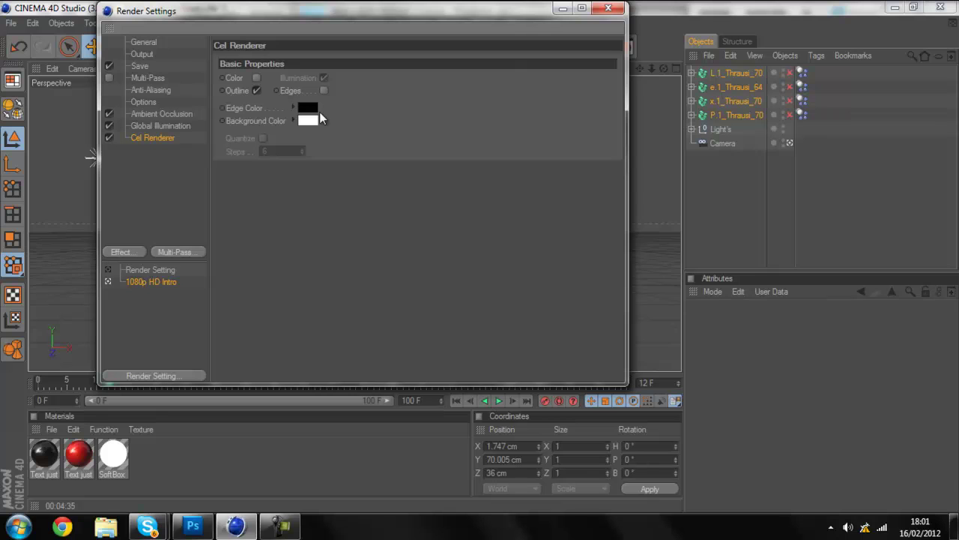
click(257, 78)
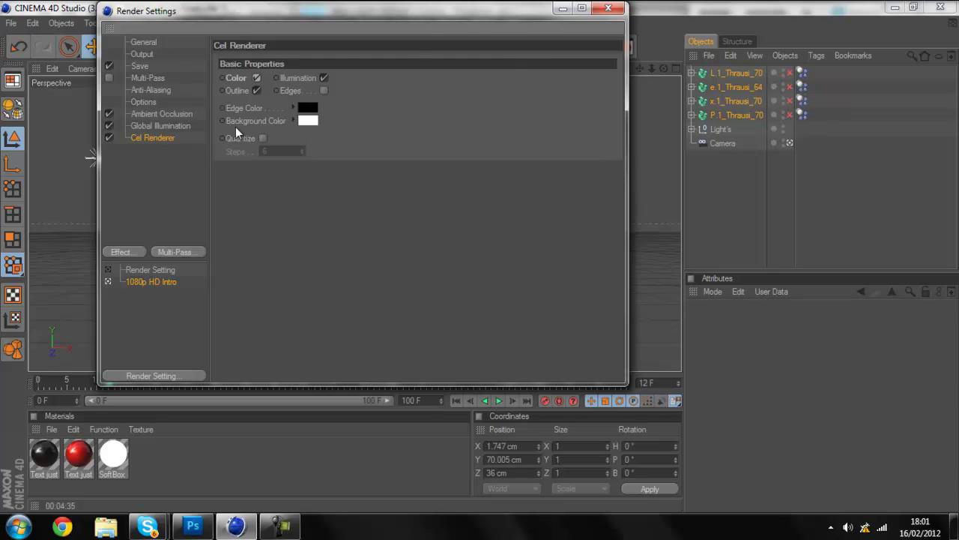
Set the Cel Renderer edge color to a bright blue with hue 204° and close the render settings.
click(316, 108)
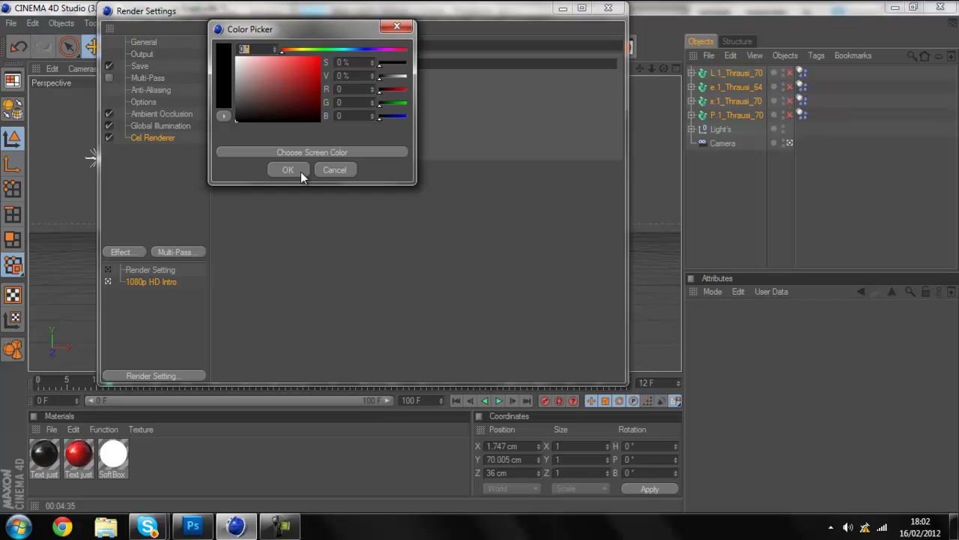
click(349, 48)
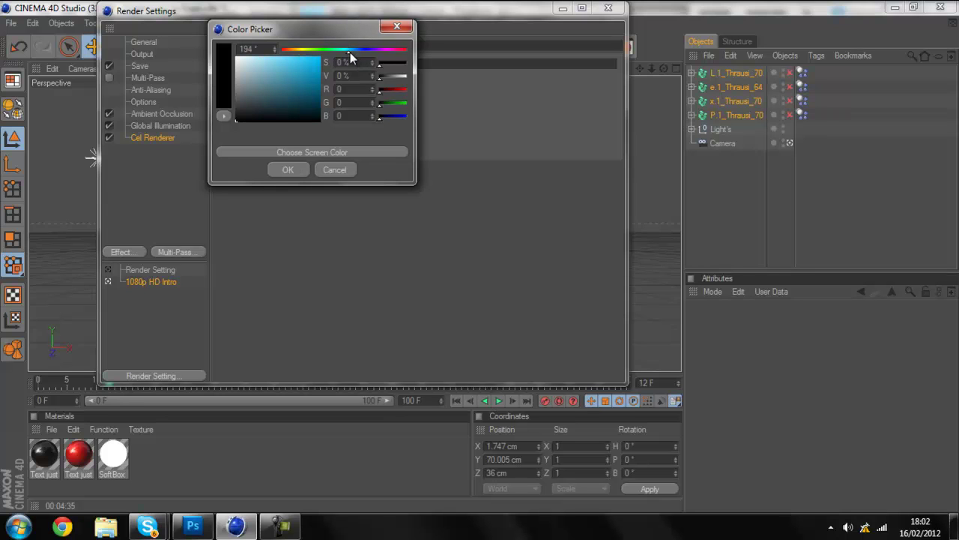
click(351, 50)
click(320, 57)
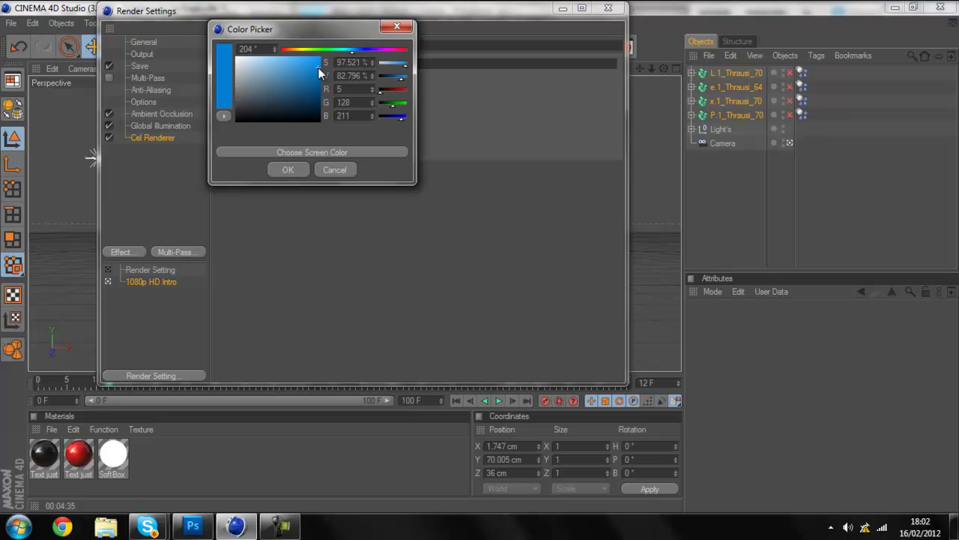
click(304, 169)
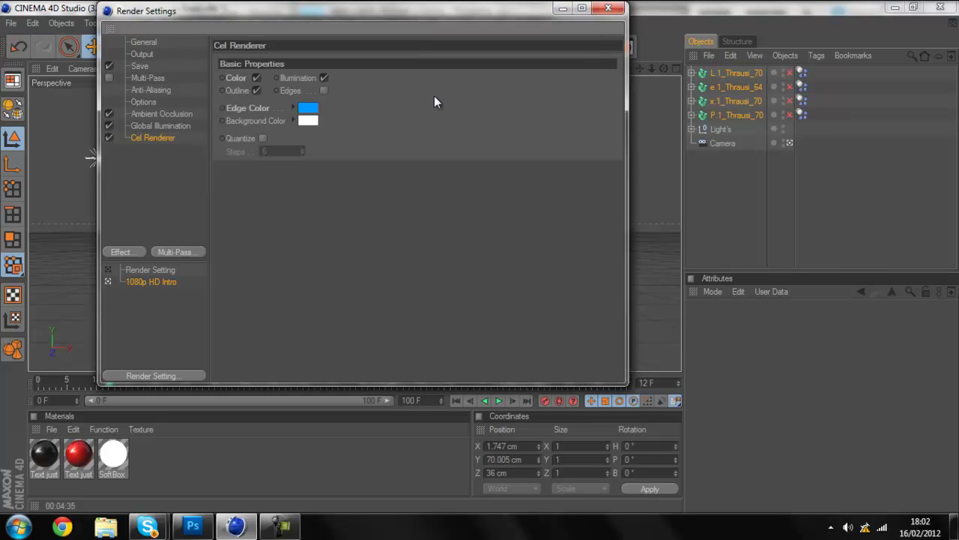
click(606, 11)
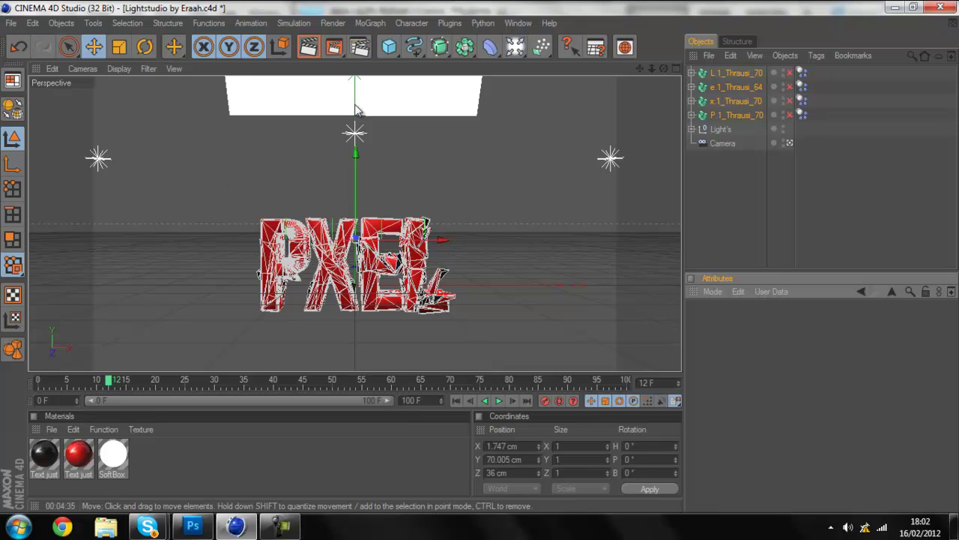
Render the shattered PXEL text in the viewport with the Cel Renderer outlines applied.
click(308, 47)
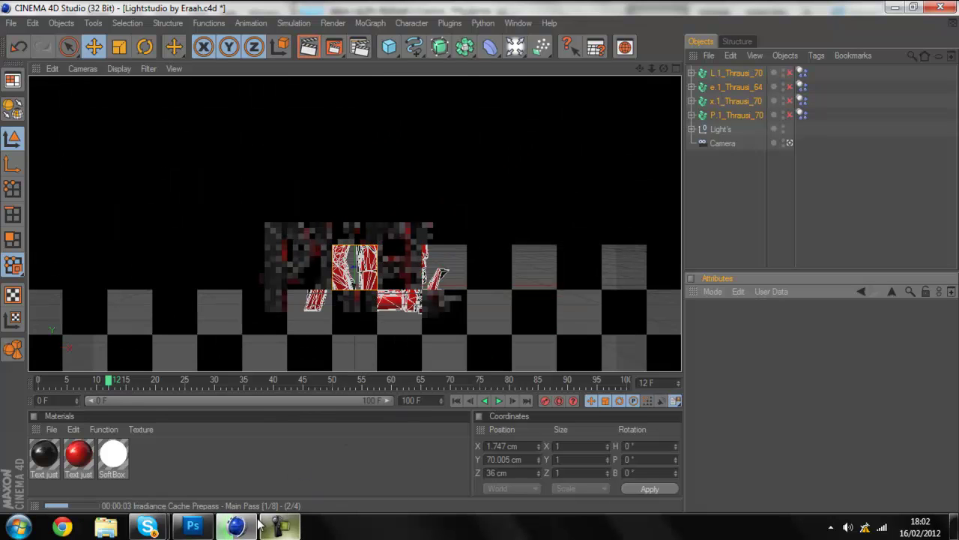
mouse_move(275, 525)
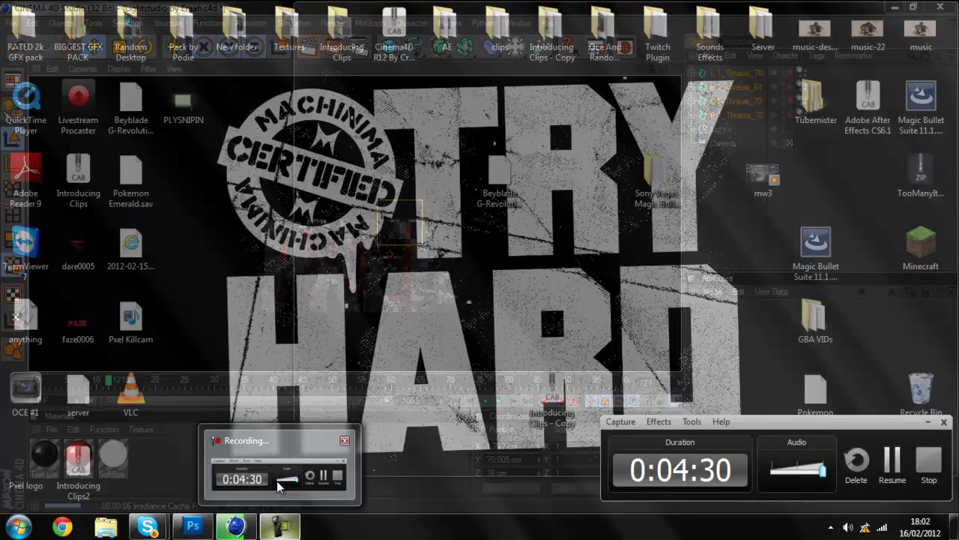
click(277, 481)
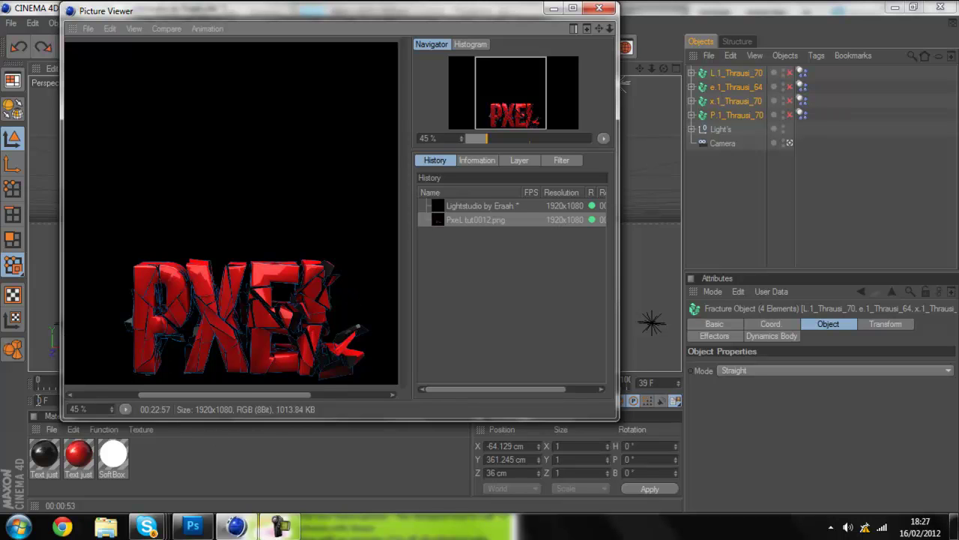
Switch to Photoshop and create a 1280 x 720 pixel RGB document at 72 pixels/inch with a white background.
click(192, 527)
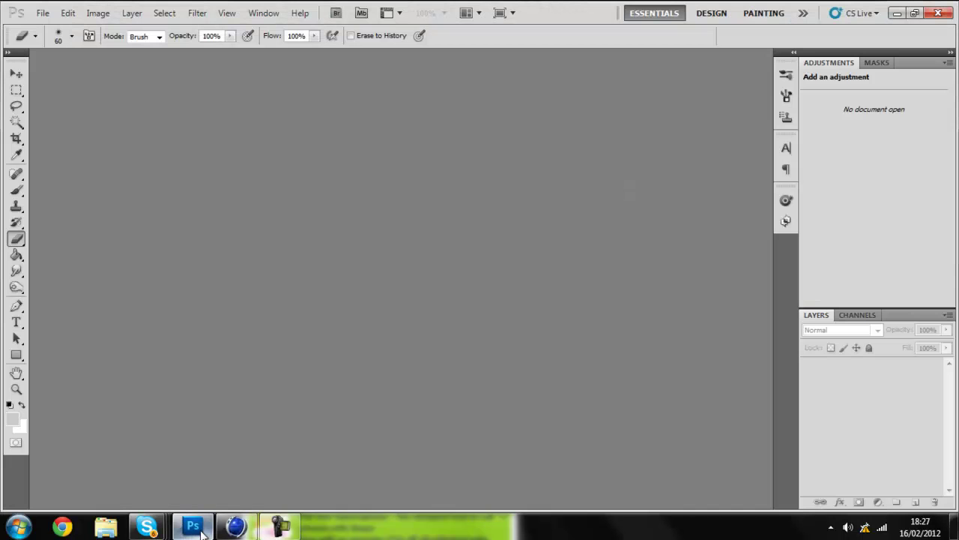
click(49, 17)
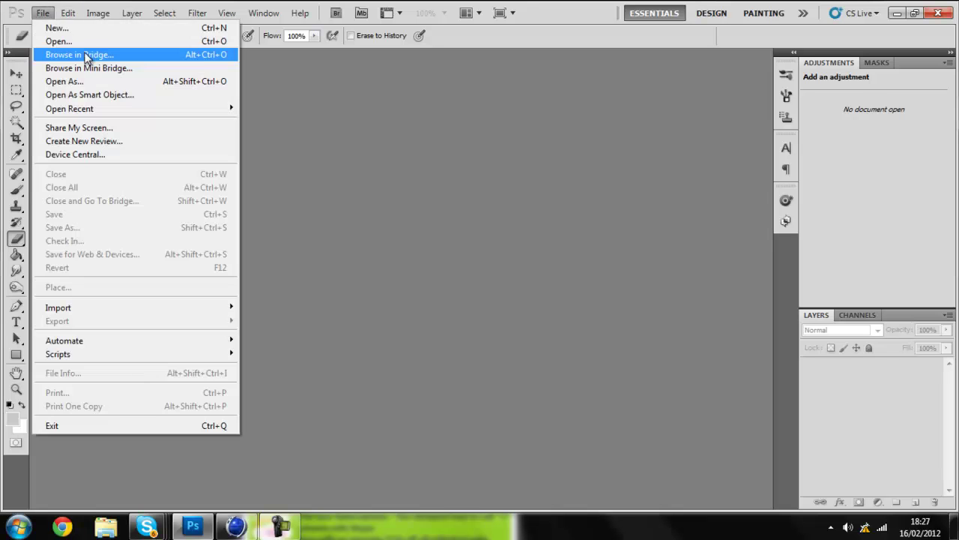
click(53, 26)
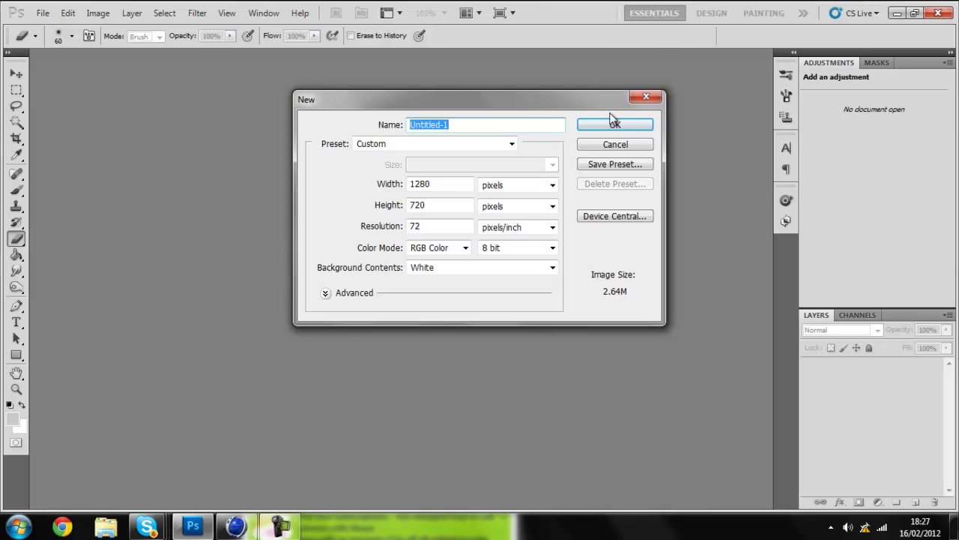
click(615, 125)
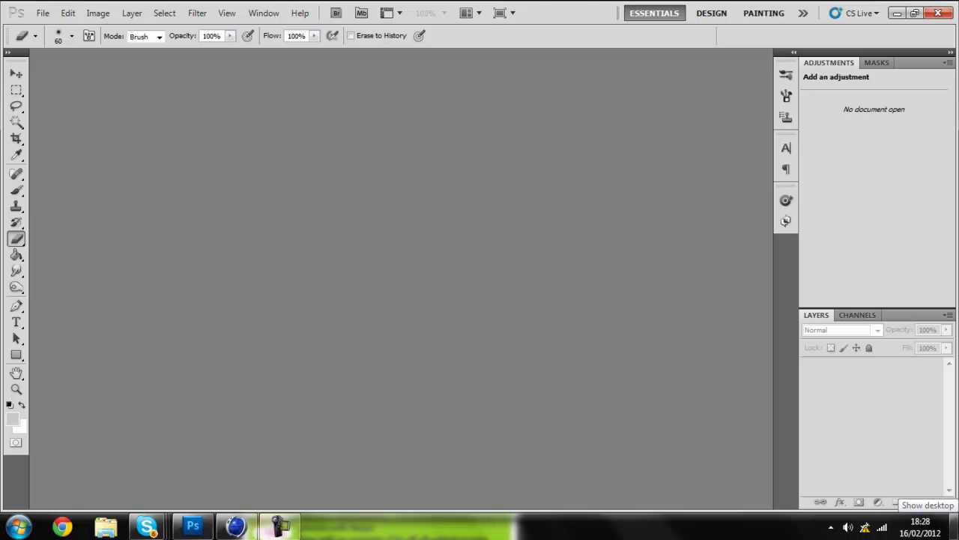
Place the PxeL tut0012 render from the desktop into the new document at 66.67% scale.
click(957, 525)
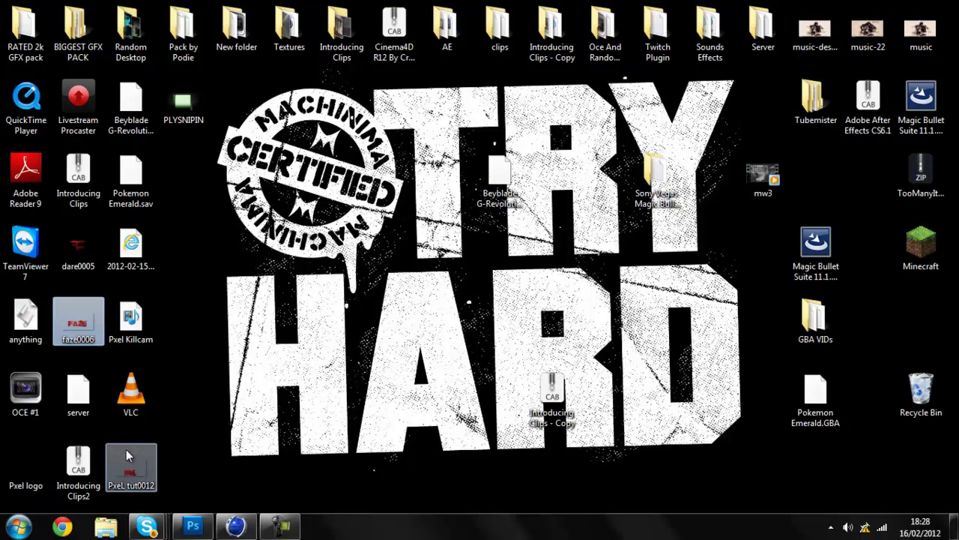
drag(131, 471, 316, 334)
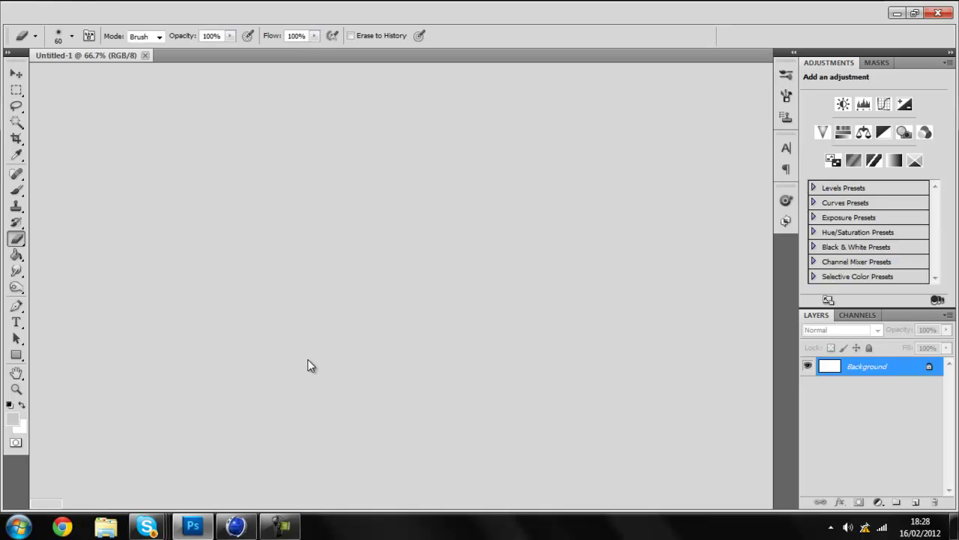
mouse_move(309, 363)
mouse_down()
mouse_move(293, 386)
mouse_move(366, 273)
mouse_move(329, 297)
mouse_up()
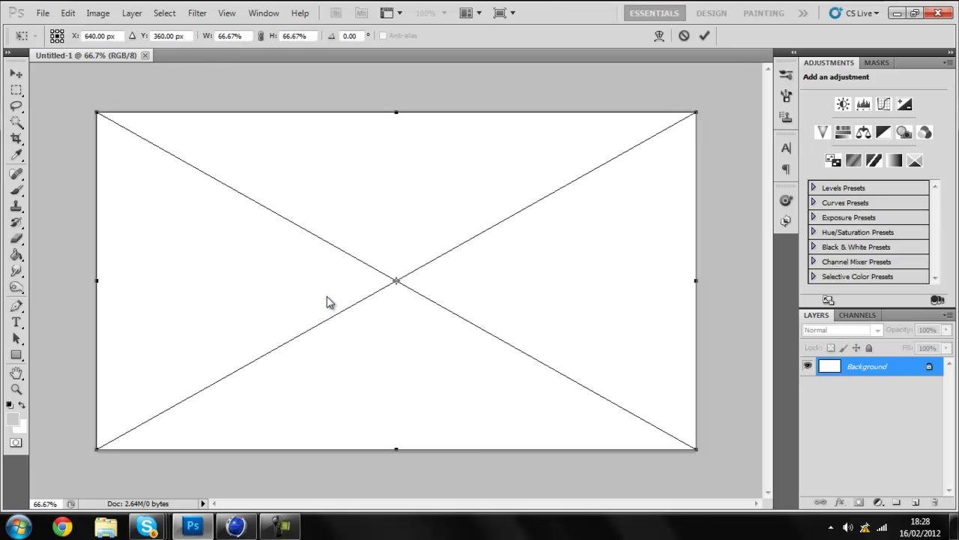
click(703, 36)
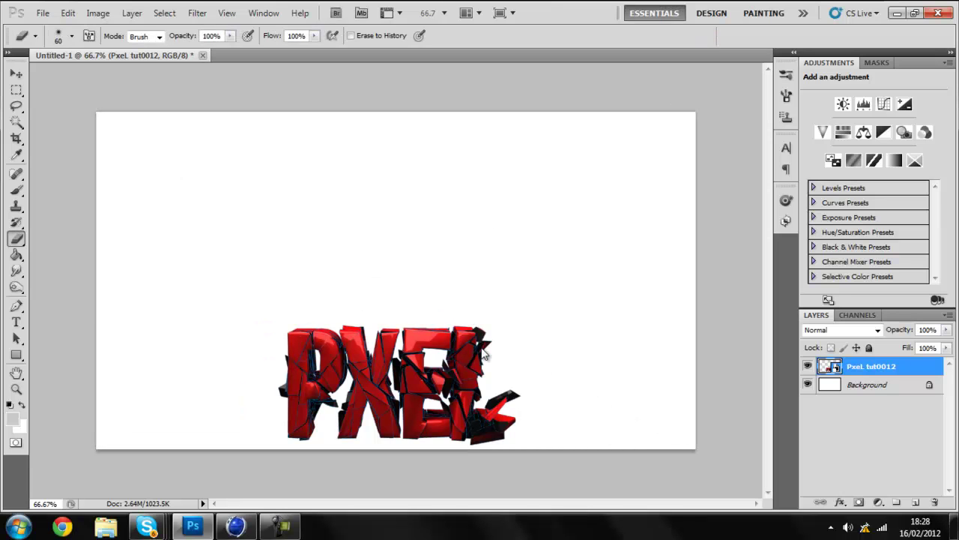
Move the PXEL text up to the middle of the canvas and rasterize its layer.
key(v)
drag(429, 375, 431, 343)
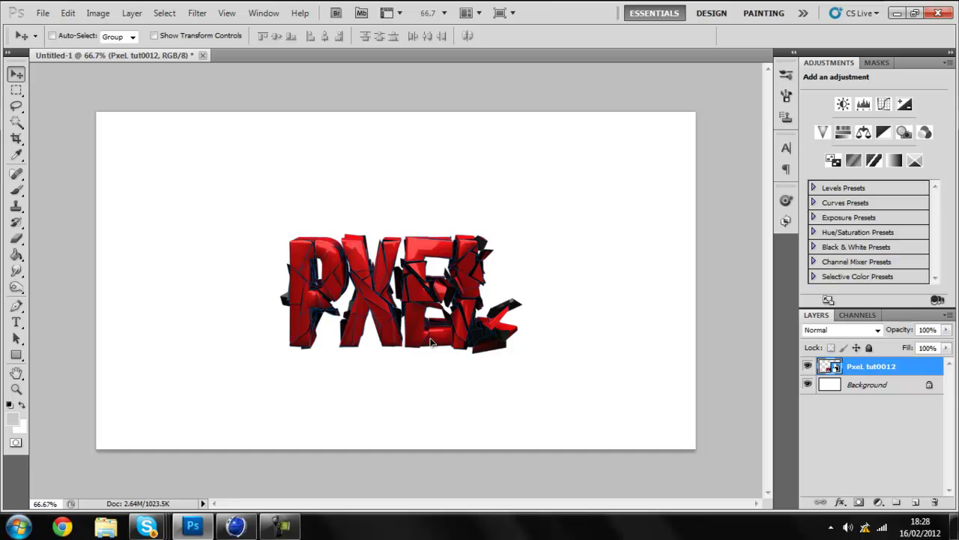
right_click(912, 372)
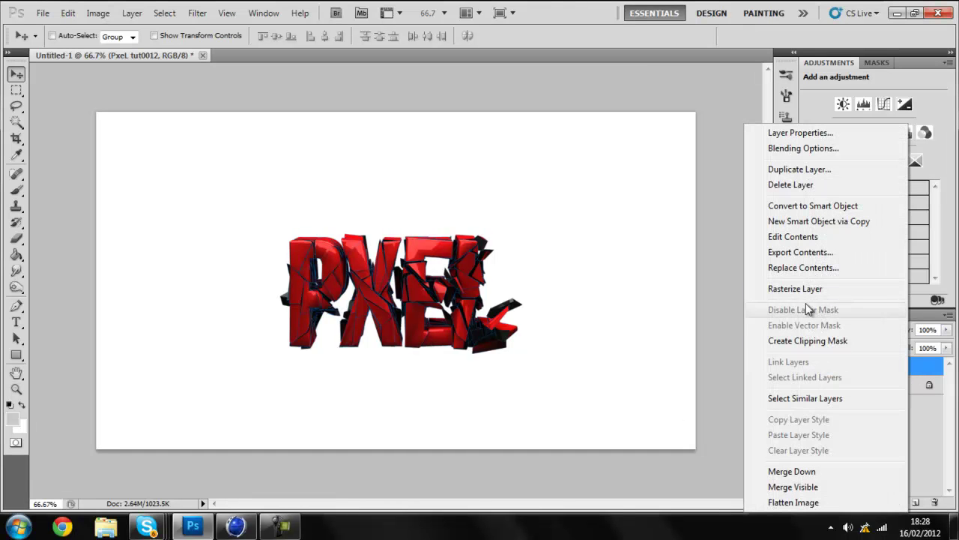
click(803, 293)
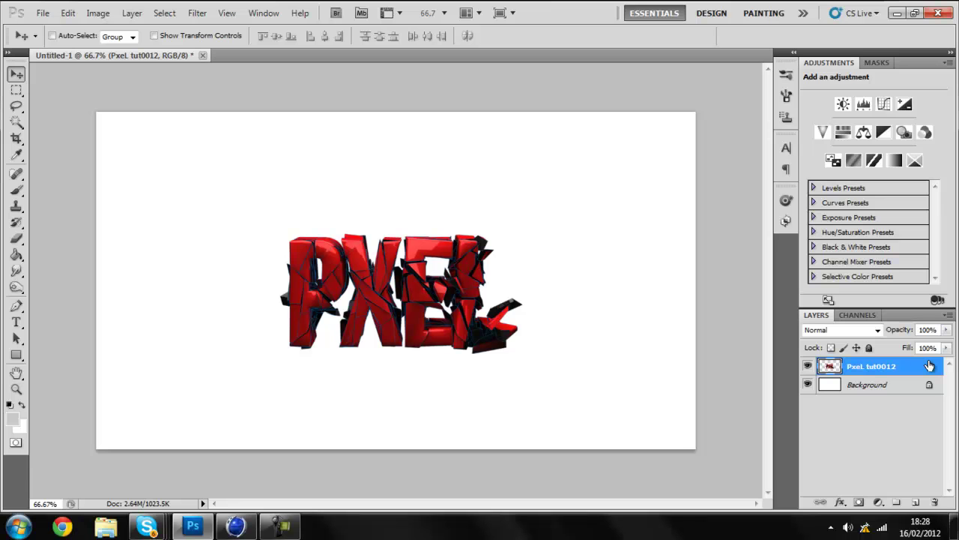
Add a linear black-to-white Gradient Overlay to the PxeL tut0012 layer.
double_click(929, 365)
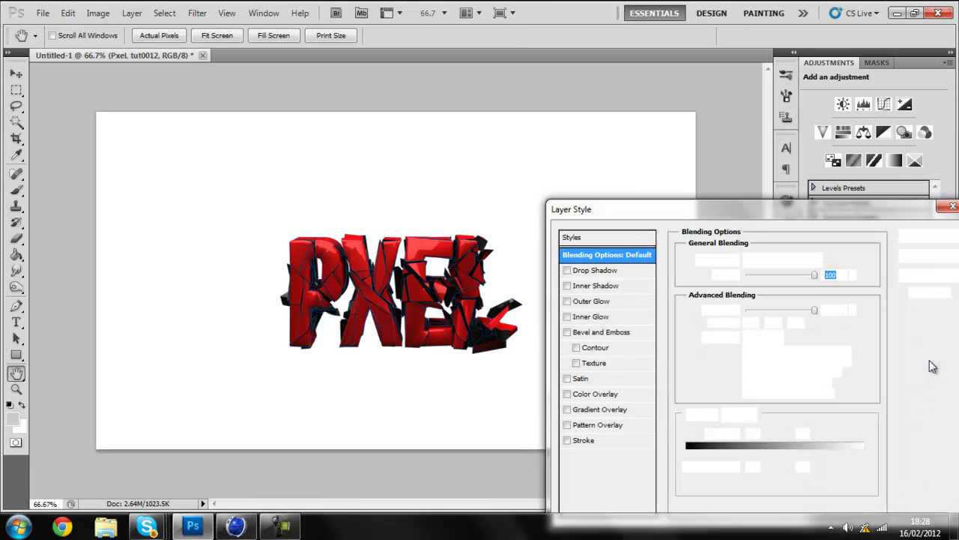
click(604, 409)
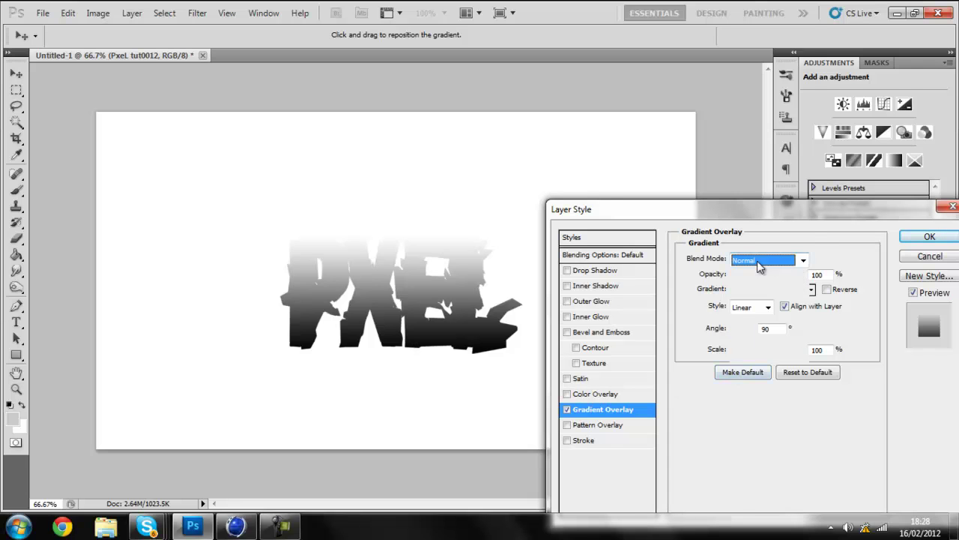
click(757, 261)
click(680, 357)
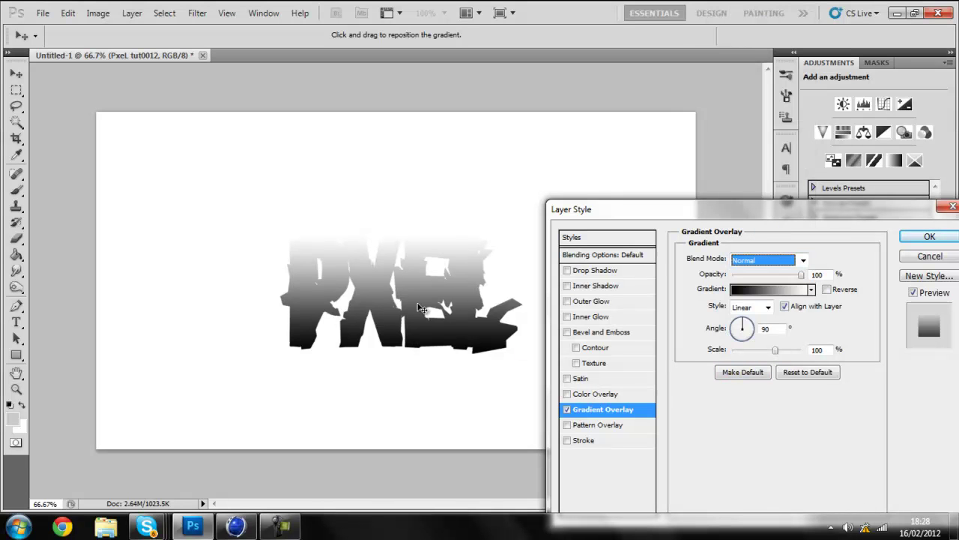
Try gradient angles of 180°, 0° and -27°, and set the angle back to 90°.
click(736, 329)
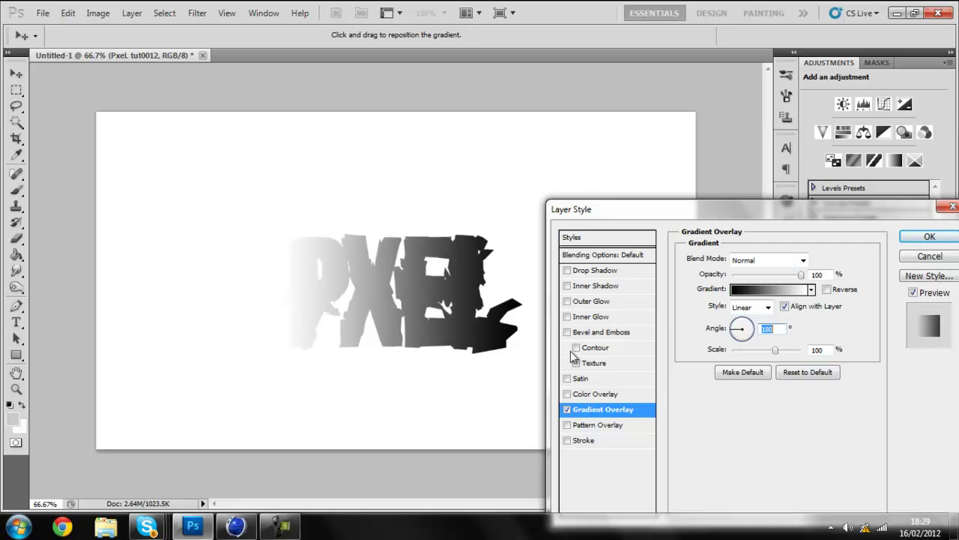
click(750, 329)
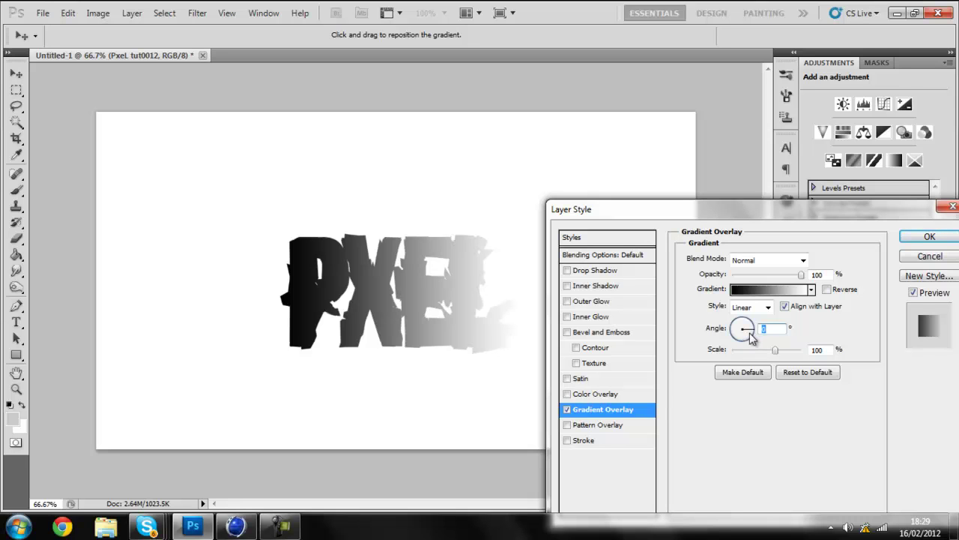
click(756, 335)
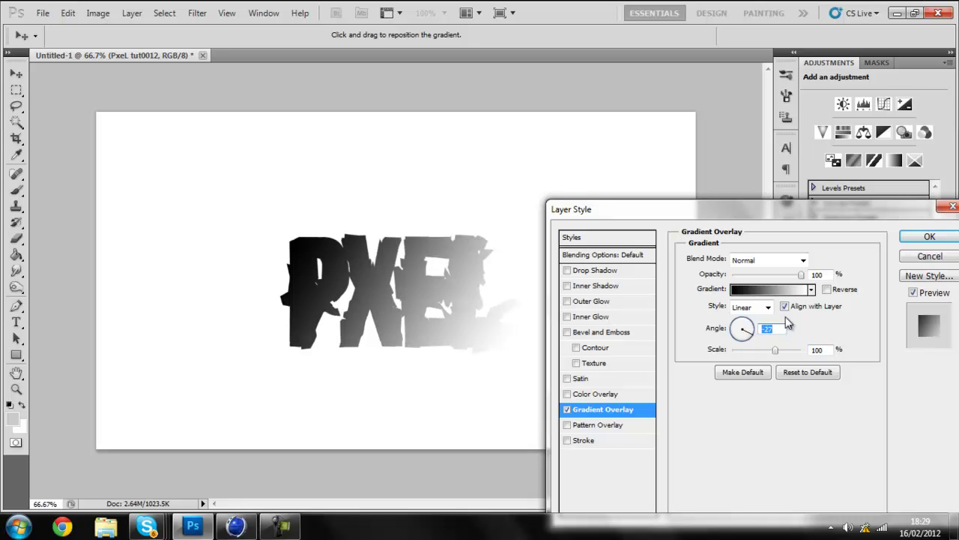
text(90)
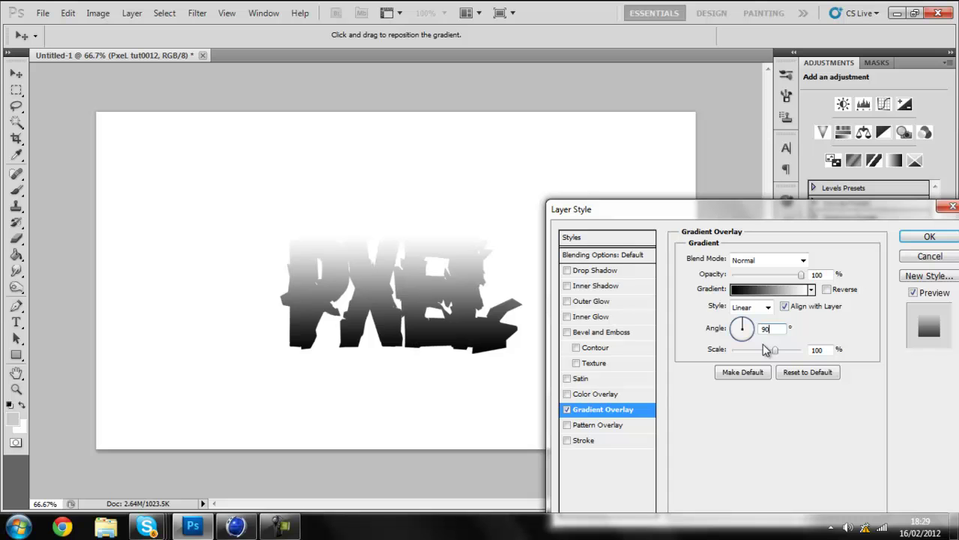
Set the Gradient Overlay's blend mode to Overlay.
click(796, 260)
click(741, 177)
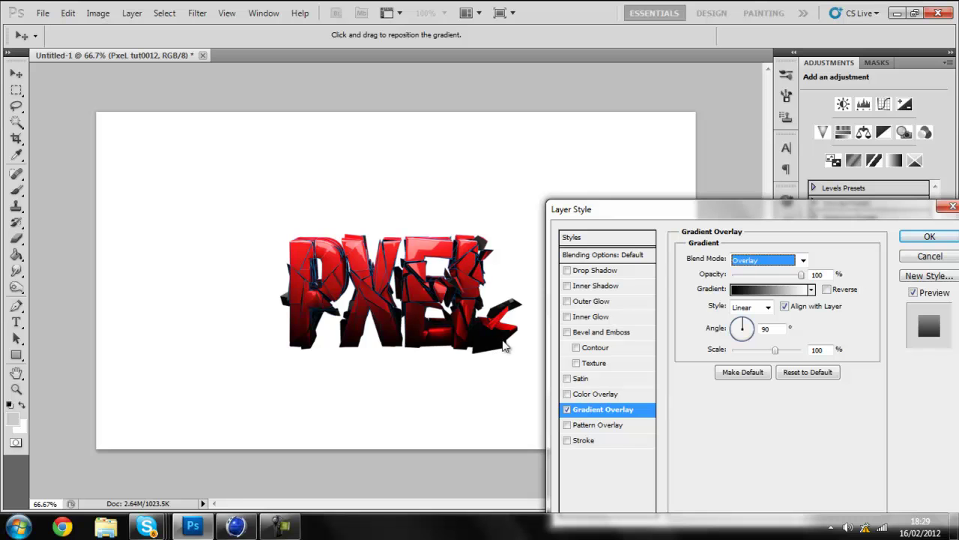
key(Tab)
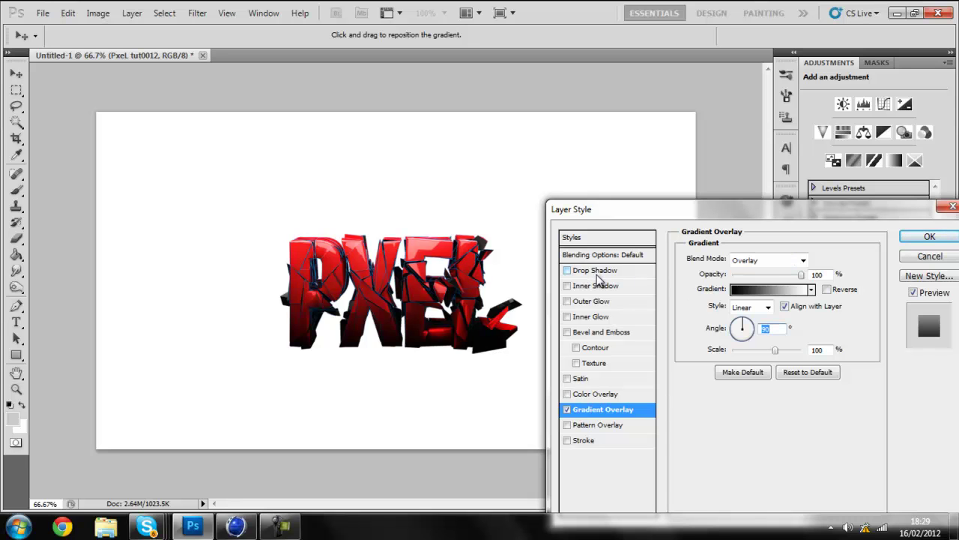
Add a drop shadow with global light off, 100% opacity, 0 px distance, 9% spread and 10 px size.
click(597, 271)
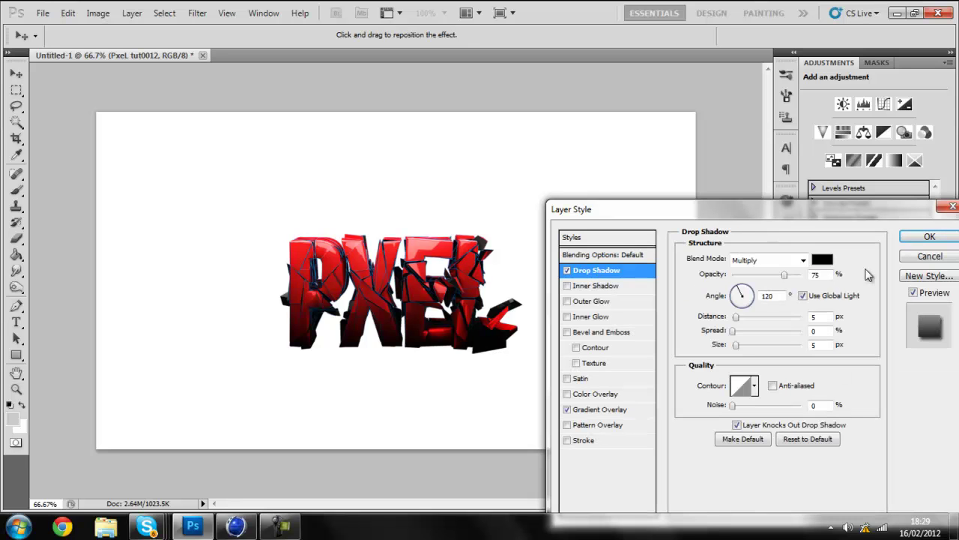
click(802, 296)
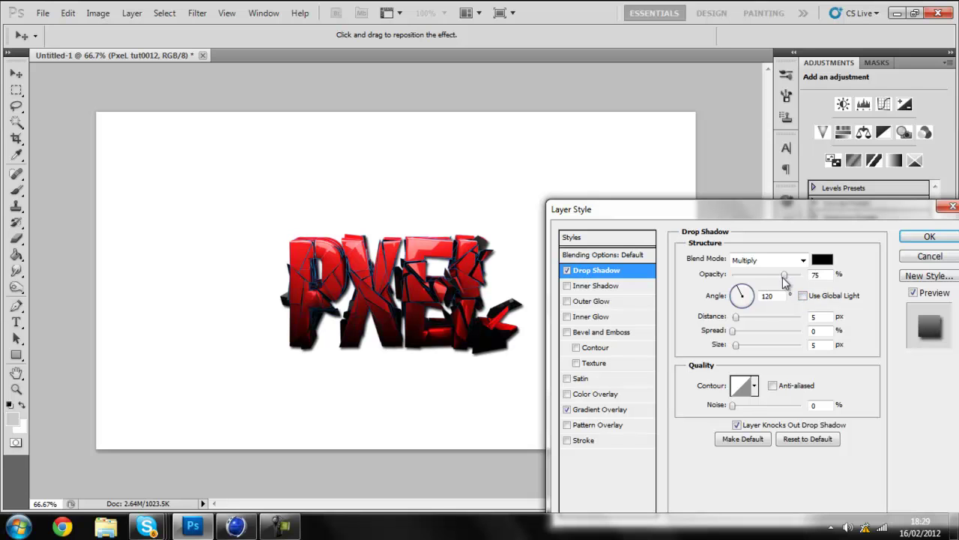
drag(786, 276, 821, 280)
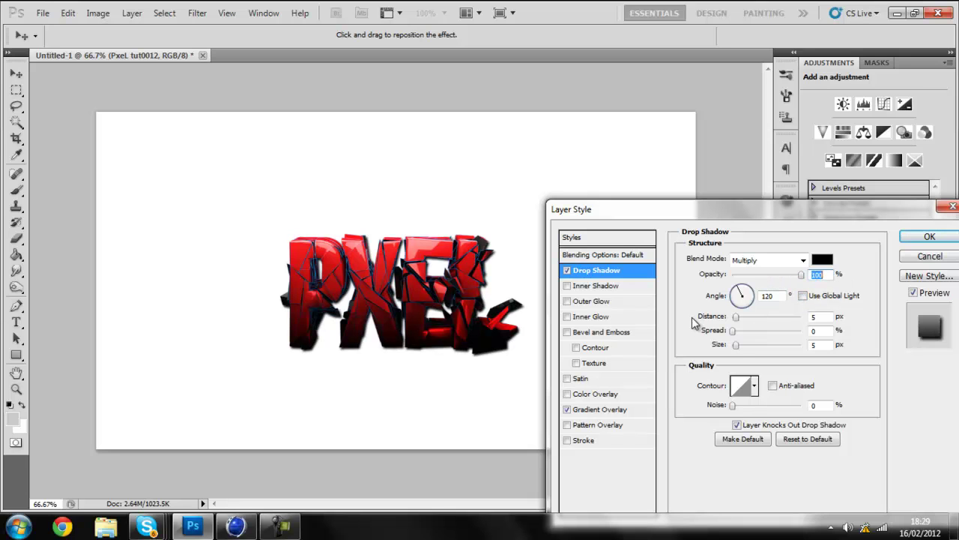
drag(736, 316, 732, 316)
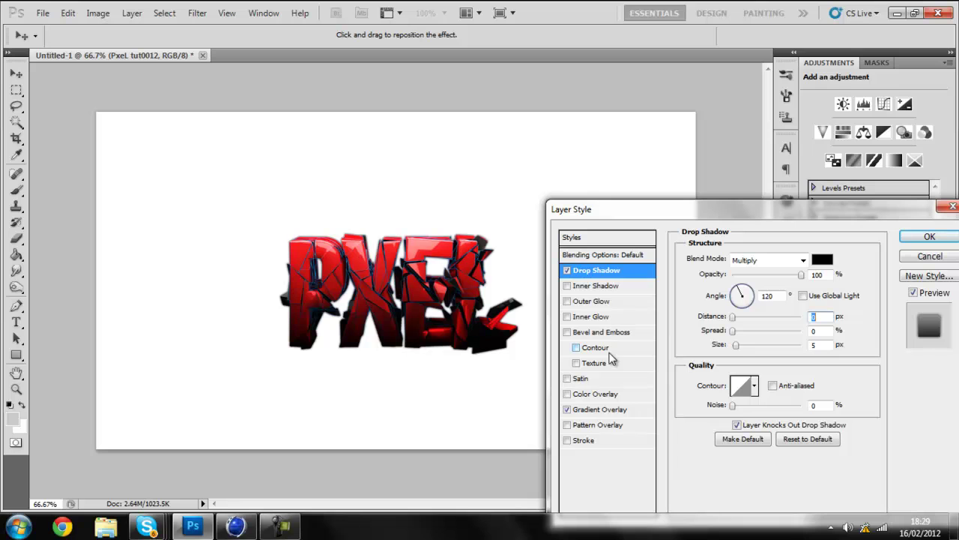
click(737, 332)
mouse_move(740, 337)
mouse_down()
mouse_move(750, 336)
mouse_move(740, 336)
mouse_move(741, 352)
mouse_up()
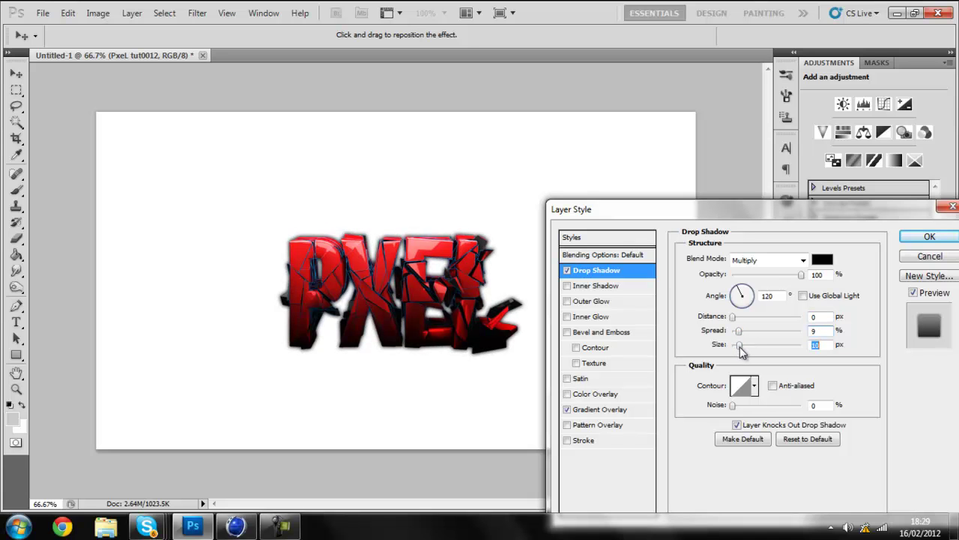
click(935, 237)
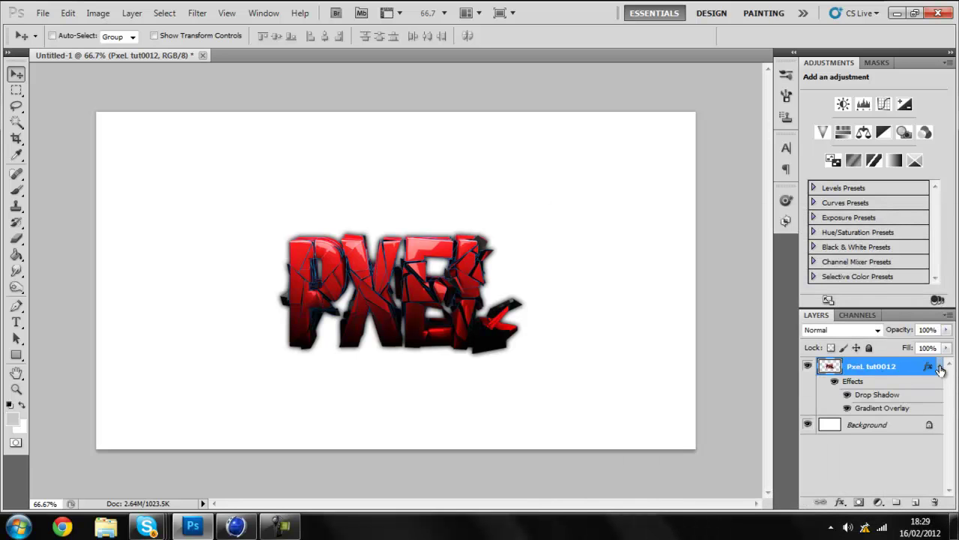
Duplicate the PxeL tut0012 layer and place the copy beneath the original.
key(ctrl+j)
drag(893, 379, 883, 398)
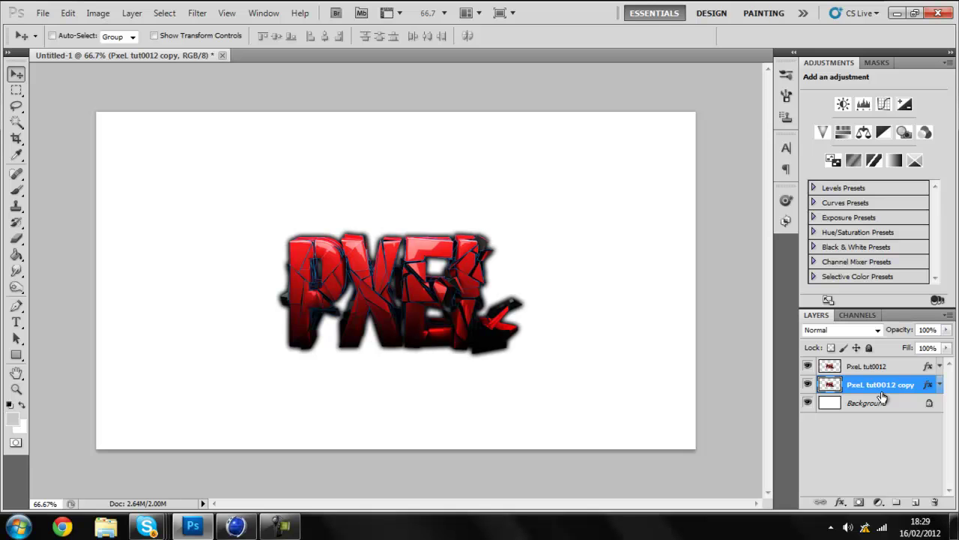
Enlarge the copied text proportionally about its centre to about 128% and clear the copy's layer style.
key(ctrl+t)
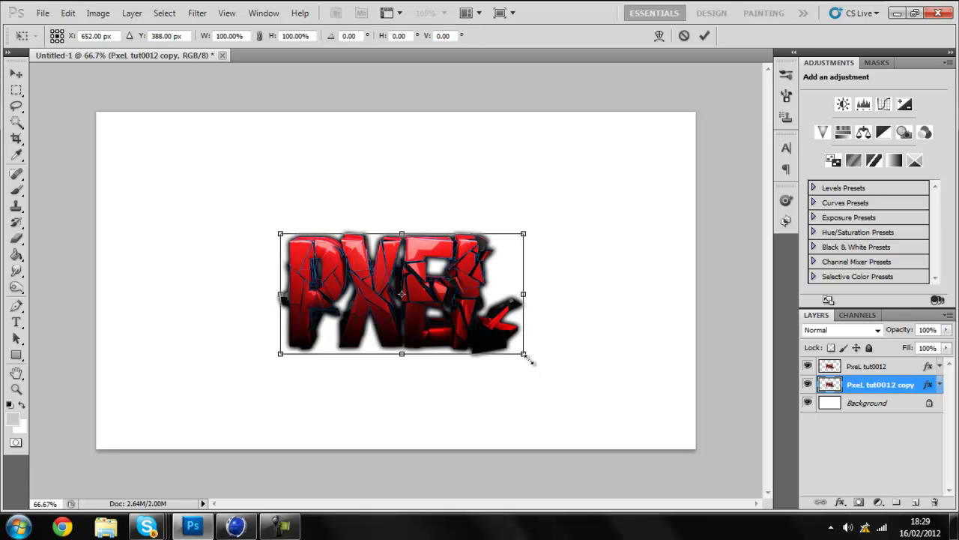
alt+shift+drag(527, 356, 557, 375)
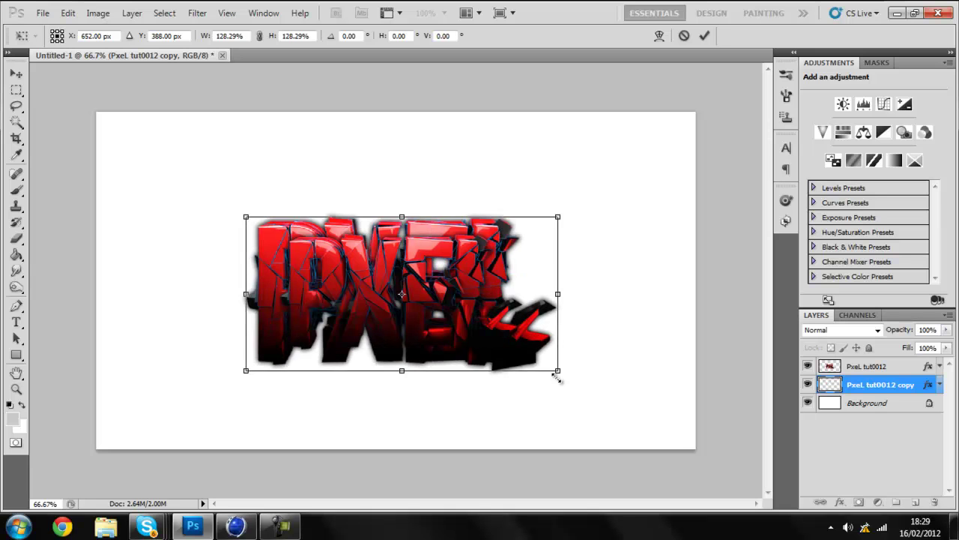
key(Return)
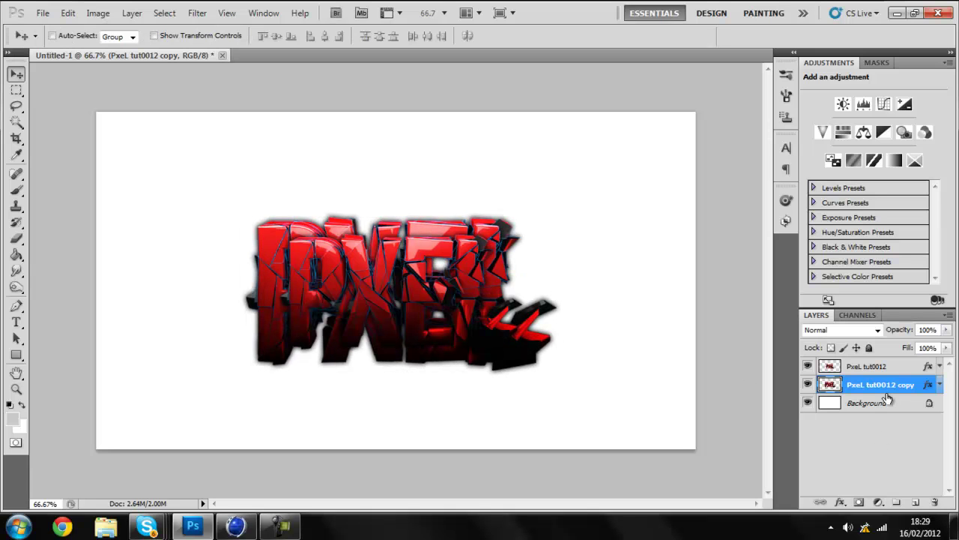
right_click(877, 390)
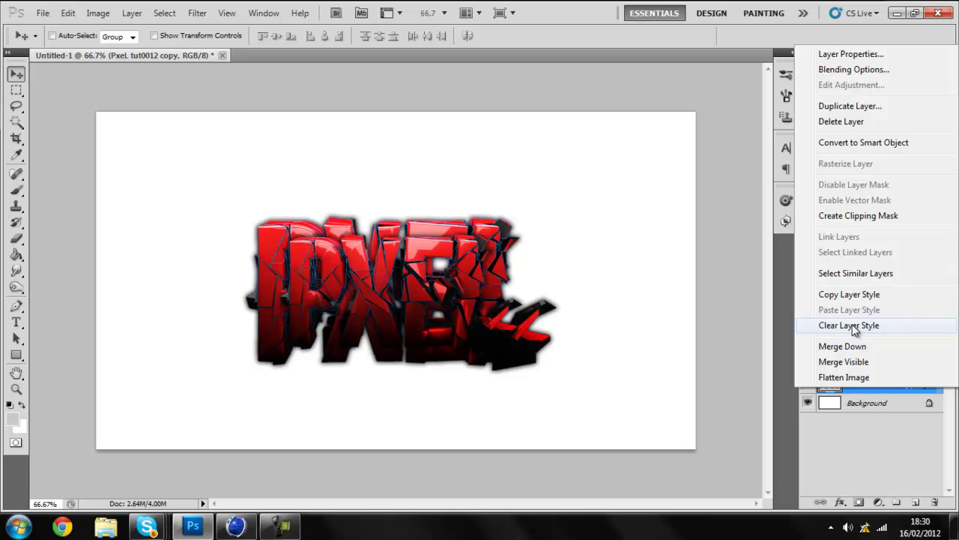
click(852, 328)
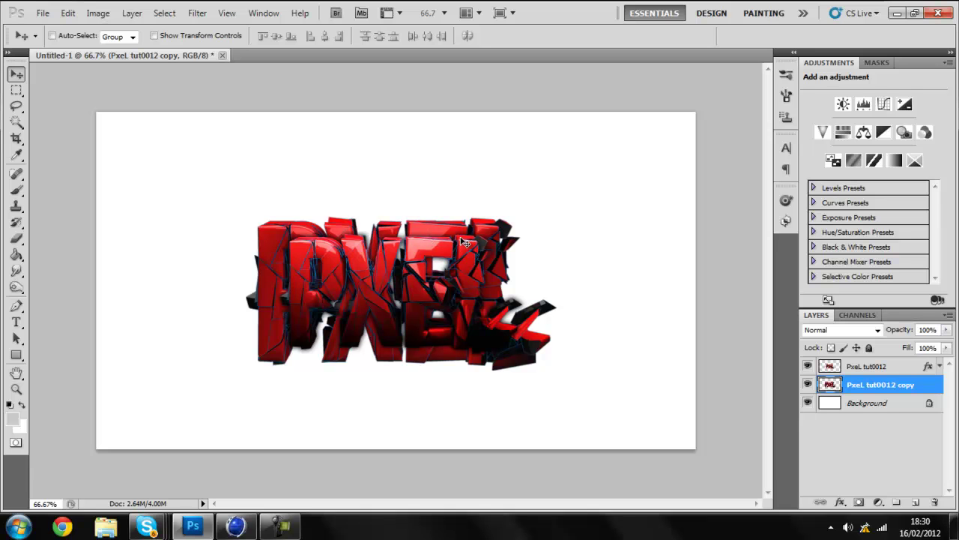
Erase the enlarged copy's left side and lower edge around the main text with a 100 px soft eraser.
click(16, 238)
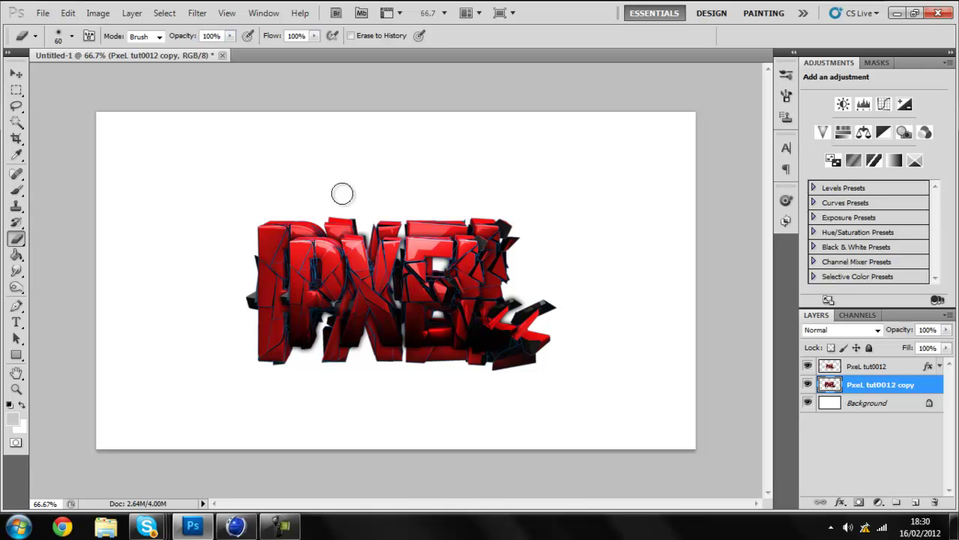
key(bracketright)
key(bracketright)
key(bracketright)
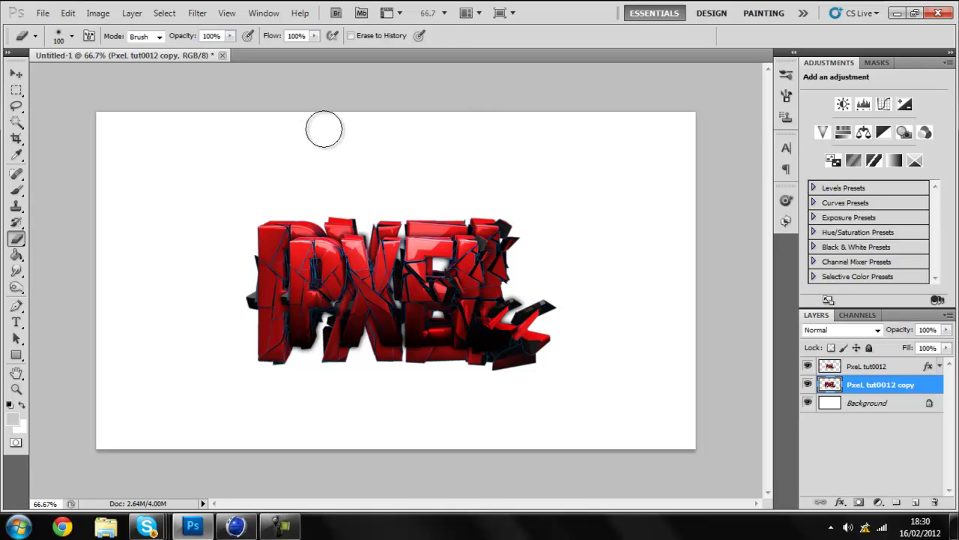
mouse_move(272, 216)
mouse_down()
mouse_move(269, 370)
mouse_move(281, 392)
mouse_move(269, 166)
mouse_move(268, 344)
mouse_move(250, 167)
mouse_move(242, 401)
mouse_move(258, 294)
mouse_up()
mouse_move(305, 396)
mouse_down()
mouse_move(356, 380)
mouse_move(314, 377)
mouse_move(455, 370)
mouse_move(306, 398)
mouse_move(545, 350)
mouse_move(260, 379)
mouse_move(341, 357)
mouse_move(415, 359)
mouse_move(316, 368)
mouse_move(497, 351)
mouse_move(561, 331)
mouse_move(516, 356)
mouse_up()
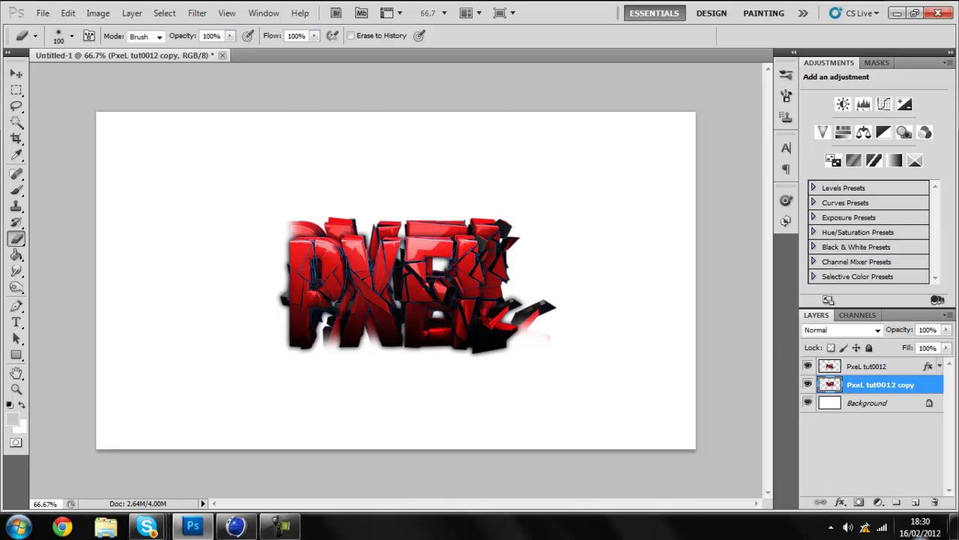
Switch to Windows Photo Viewer and examine the lettering effects in the Faze-Final-Bg and Faze-Banner images up close.
click(954, 528)
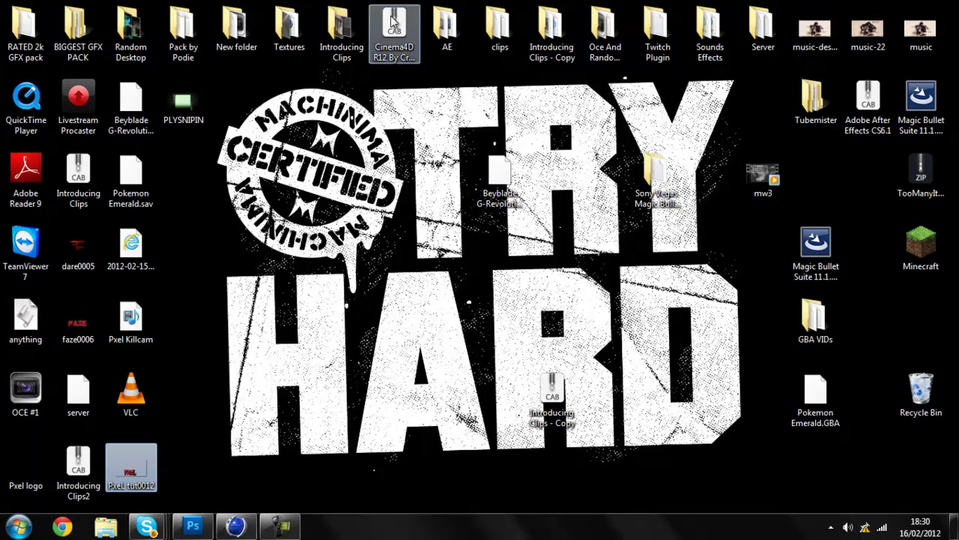
click(280, 526)
click(891, 465)
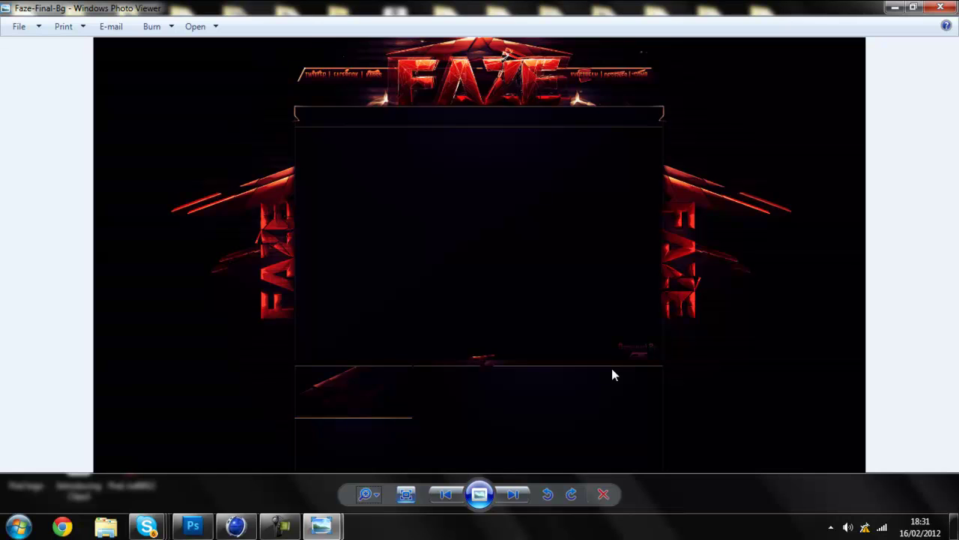
scroll(611, 368, up, 3)
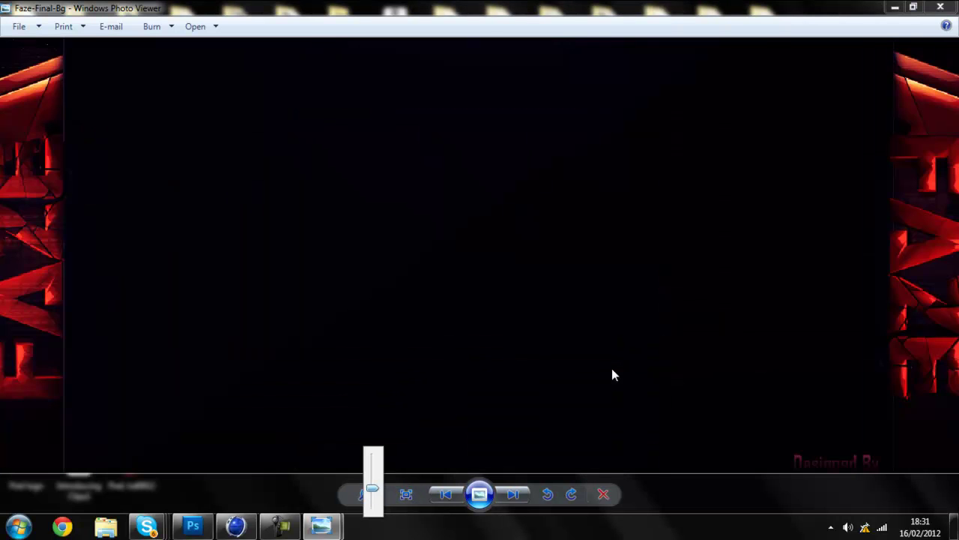
scroll(612, 369, down, 2)
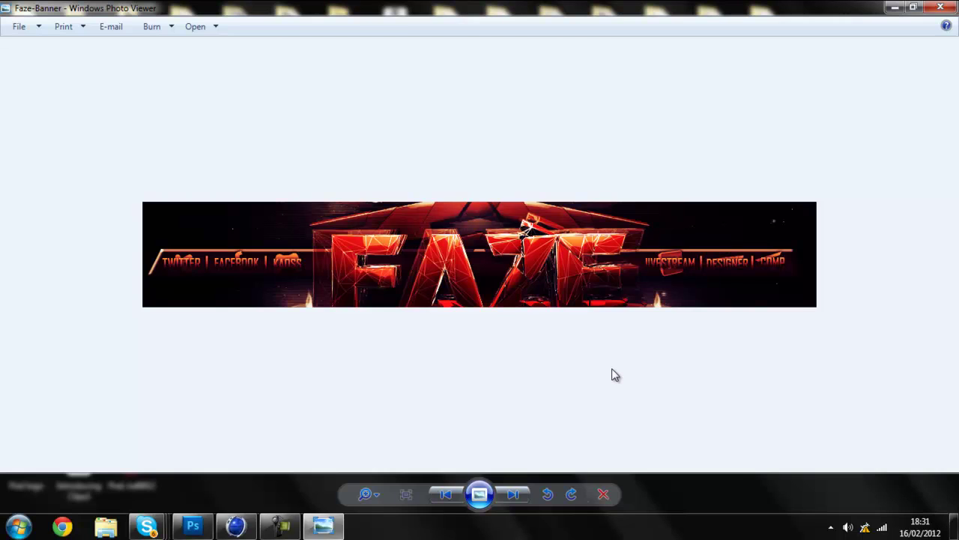
scroll(612, 368, up, 3)
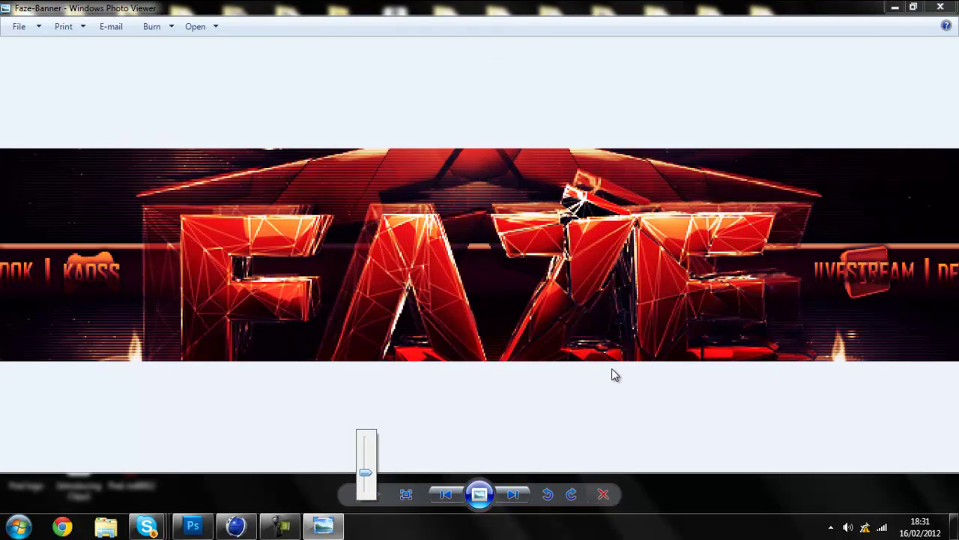